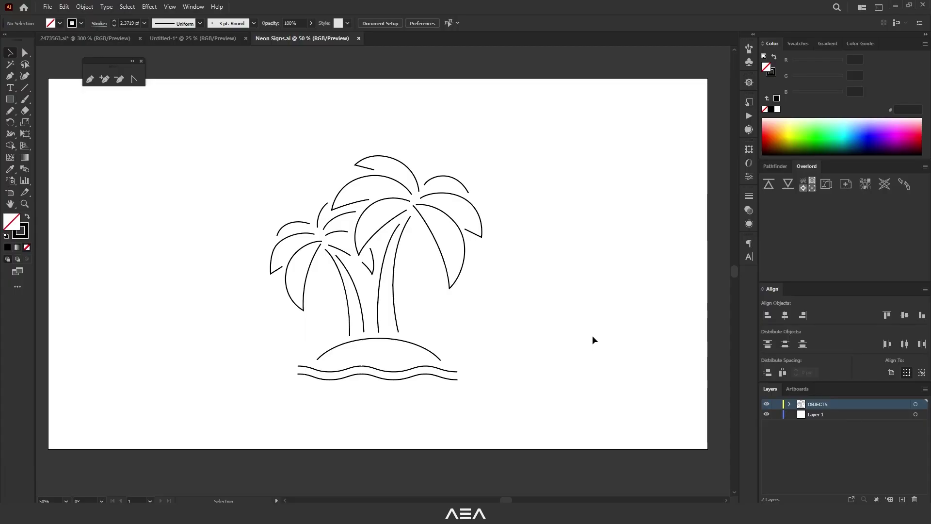
# Marquee-select all the palm-tree paths in Illustrator, checking the artboard bounds along the way
pyautogui.moveTo(519, 408); pyautogui.dragTo(188, 129)
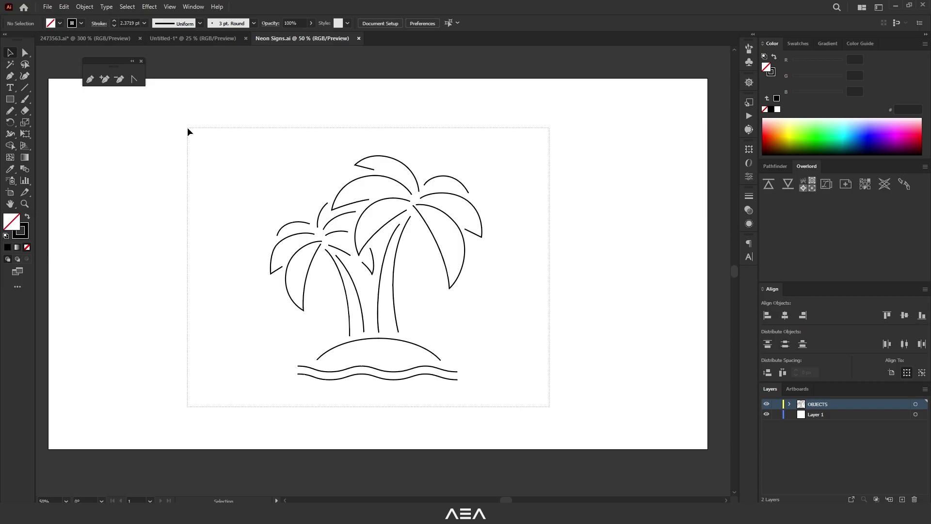
pyautogui.click(247, 138)
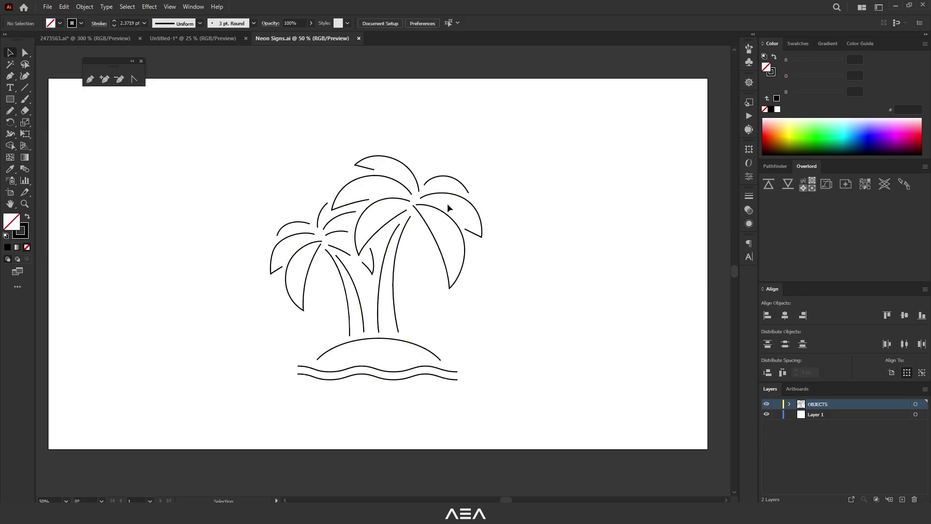
pyautogui.moveTo(490, 142); pyautogui.dragTo(206, 430)
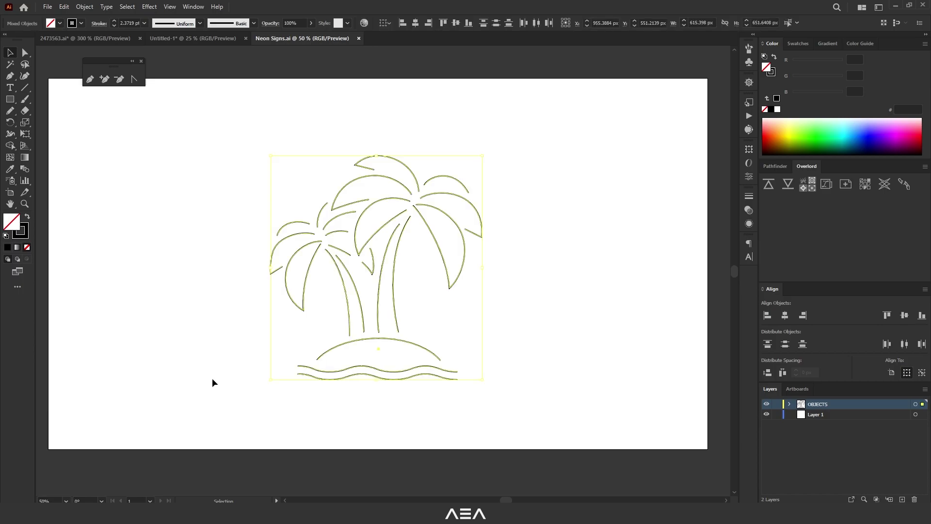
pyautogui.click(10, 193)
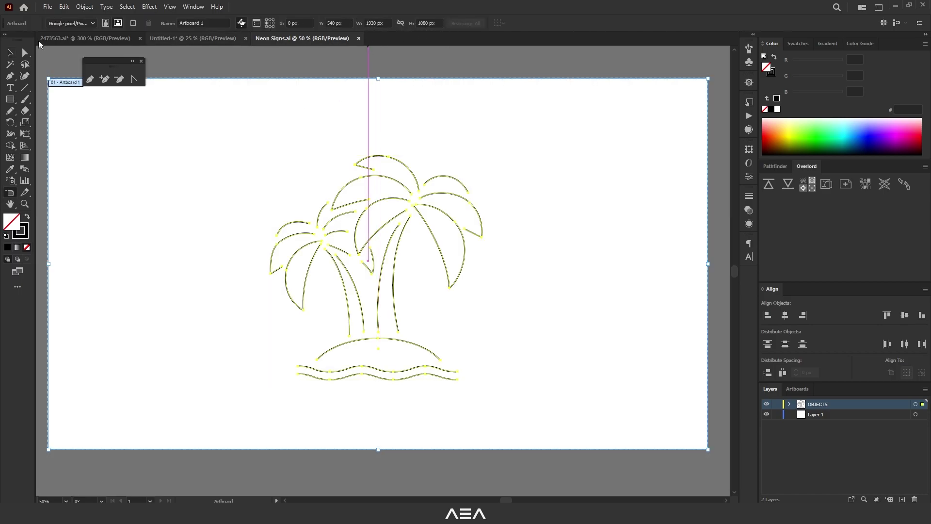
pyautogui.click(10, 52)
pyautogui.click(510, 118)
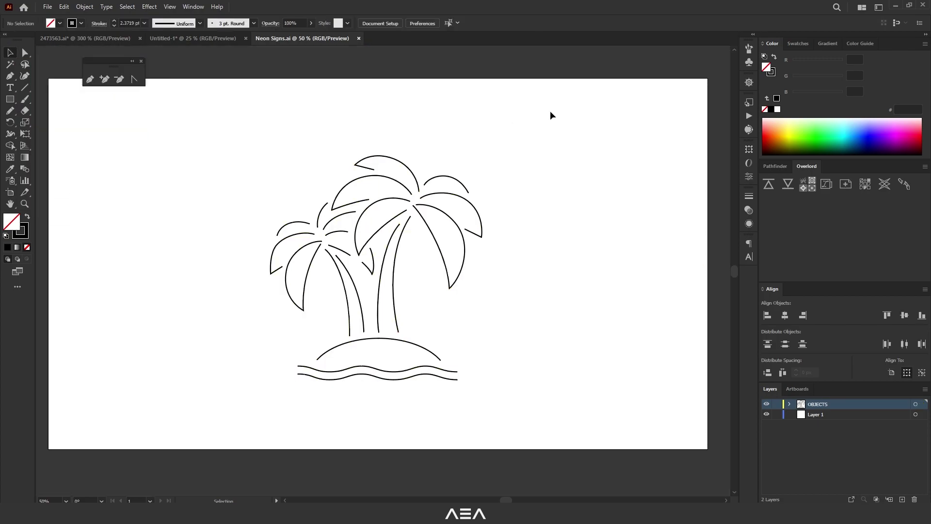
pyautogui.moveTo(537, 136); pyautogui.dragTo(226, 402)
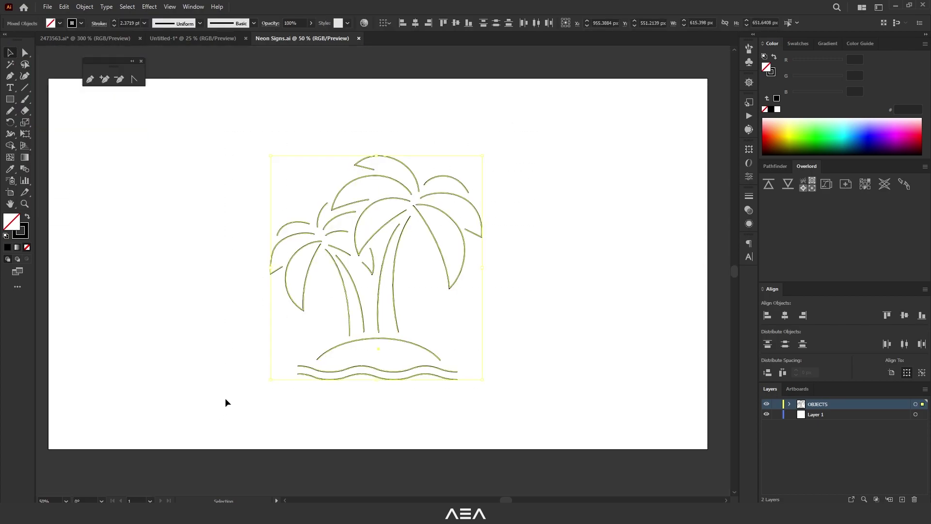
pyautogui.click(215, 366)
# Copy the palm-tree drawing and reselect all its paths, briefly showing their anchor points
pyautogui.hotkey('ctrl', 'c')
pyautogui.moveTo(202, 122); pyautogui.dragTo(516, 371)
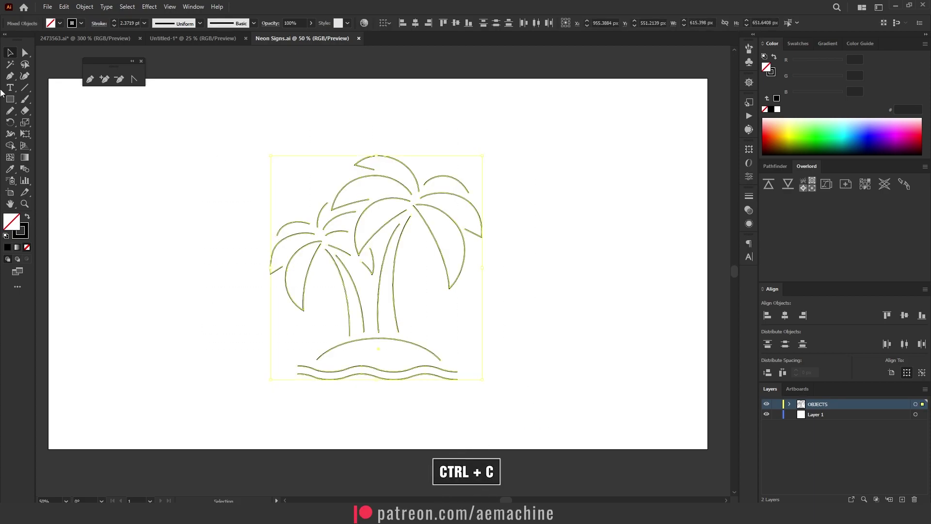
pyautogui.click(413, 127)
pyautogui.hotkey('ctrl', 'a')
pyautogui.press('a')
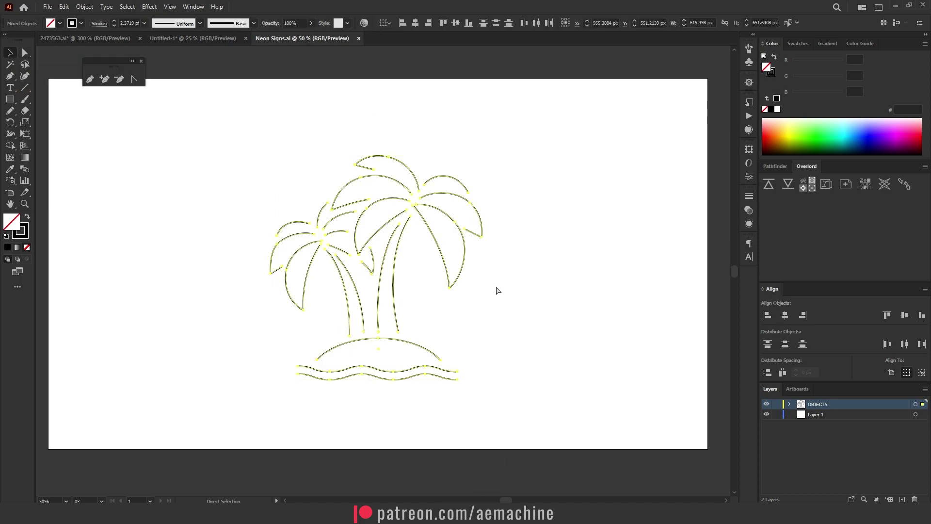
pyautogui.press('v')
# Create a new After Effects composition named Neon Sign
pyautogui.click(155, 514)
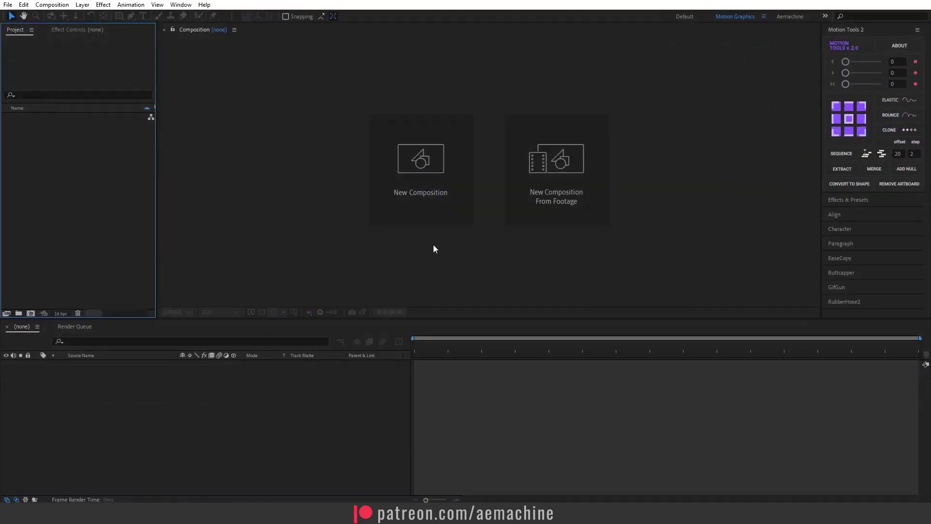
pyautogui.click(420, 169)
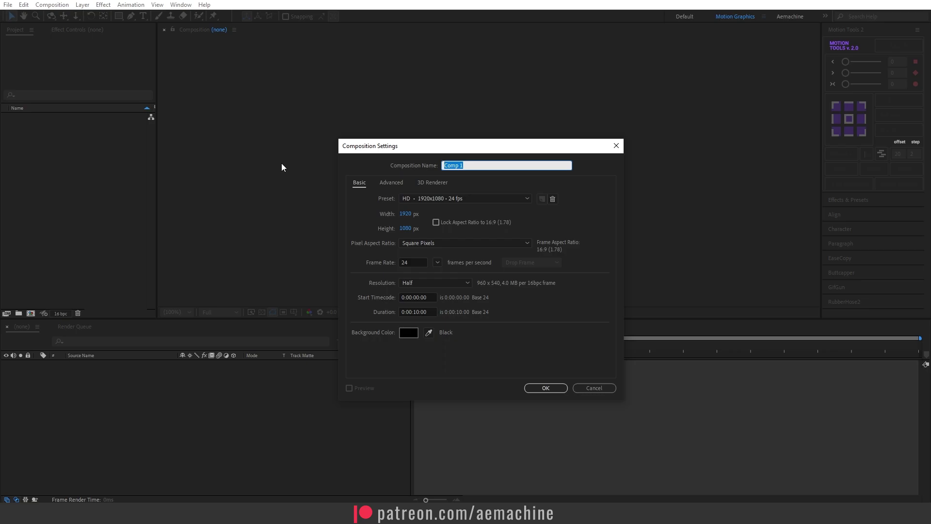
pyautogui.write('Neon Sign')
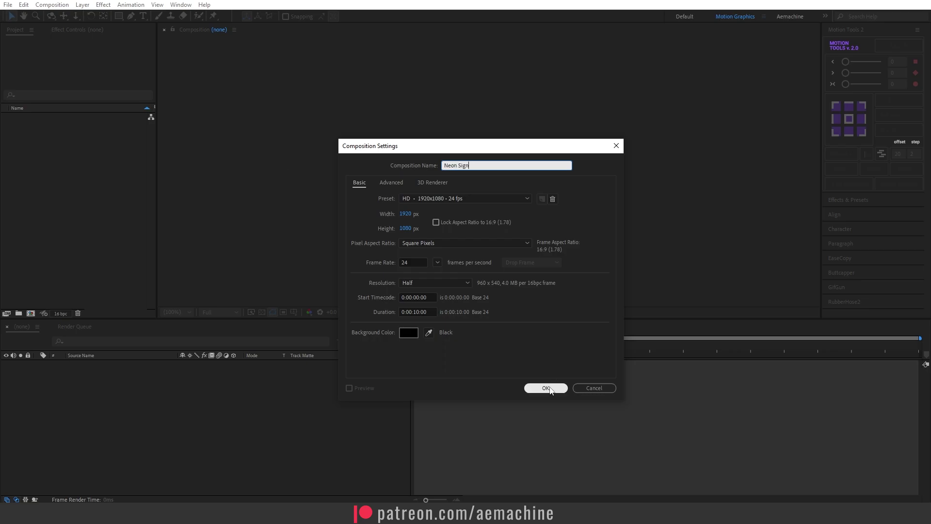
pyautogui.click(551, 390)
# Add a Neon solid layer and paste the palm-tree paths onto it
pyautogui.rightClick(96, 394)
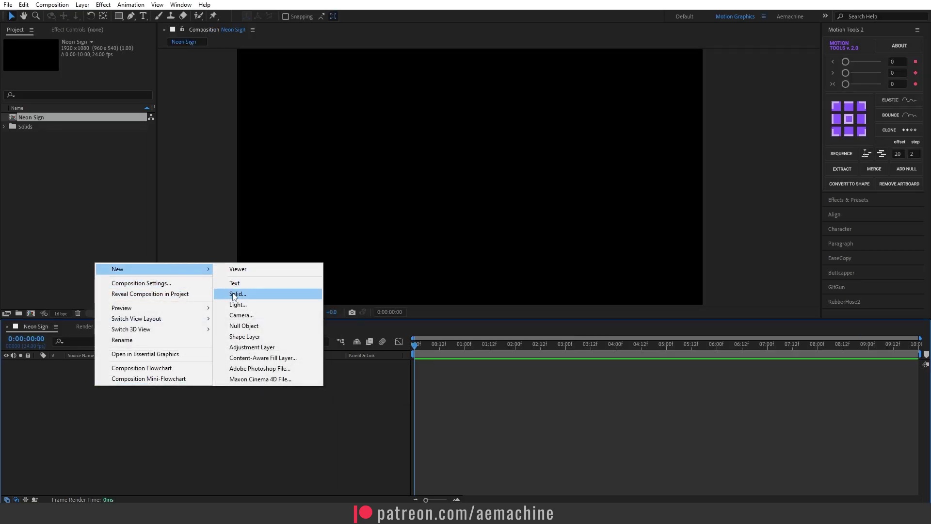
pyautogui.click(233, 294)
pyautogui.write('Neon')
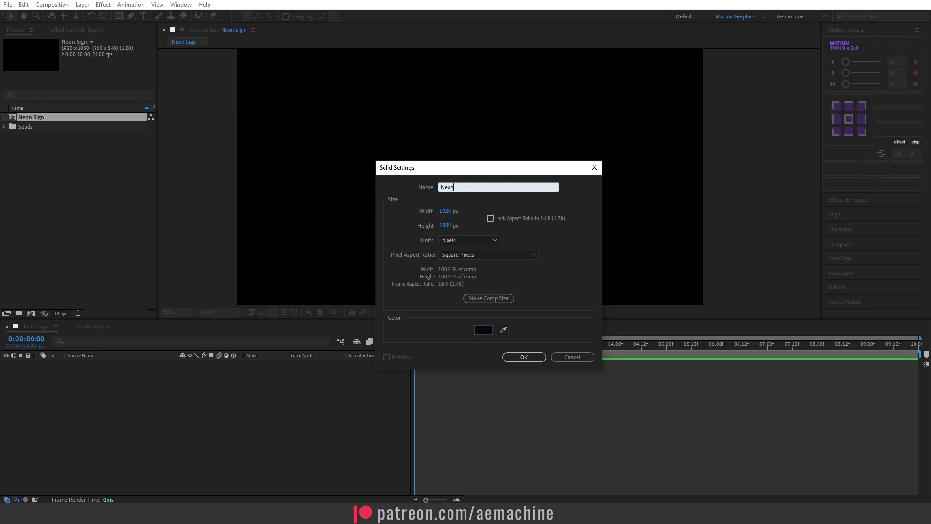
pyautogui.hotkey('ctrl', 'v')
pyautogui.press('Return')
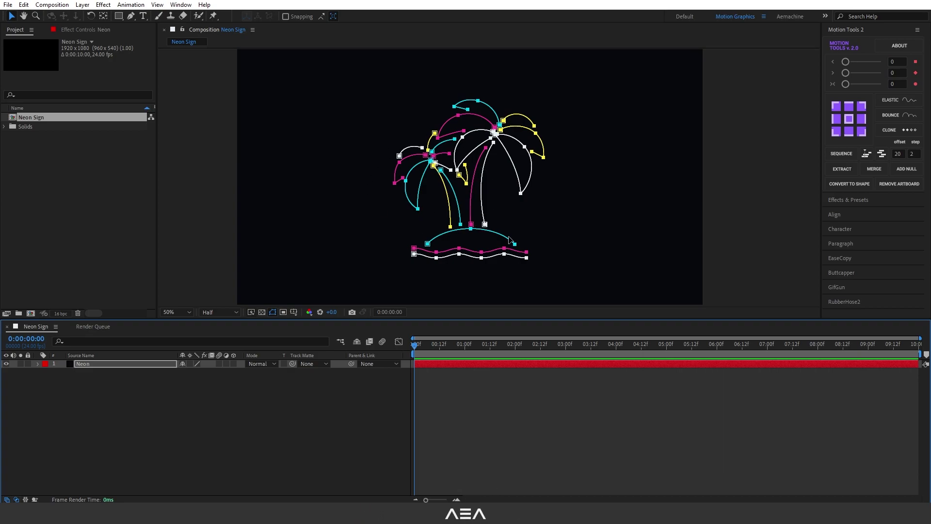
# Delete the pasted test layer and add a fresh, empty Neon 1 solid
pyautogui.click(486, 192)
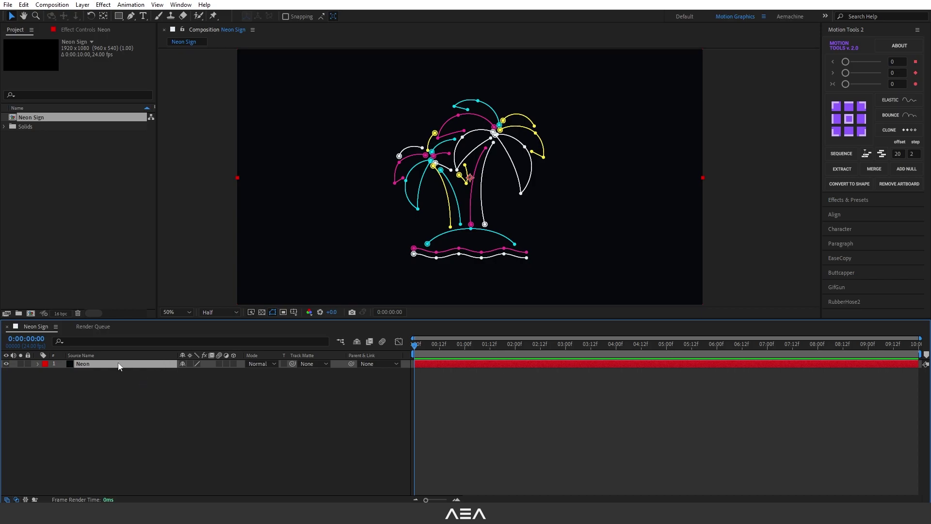
pyautogui.press('Delete')
pyautogui.rightClick(62, 386)
pyautogui.moveTo(121, 270)
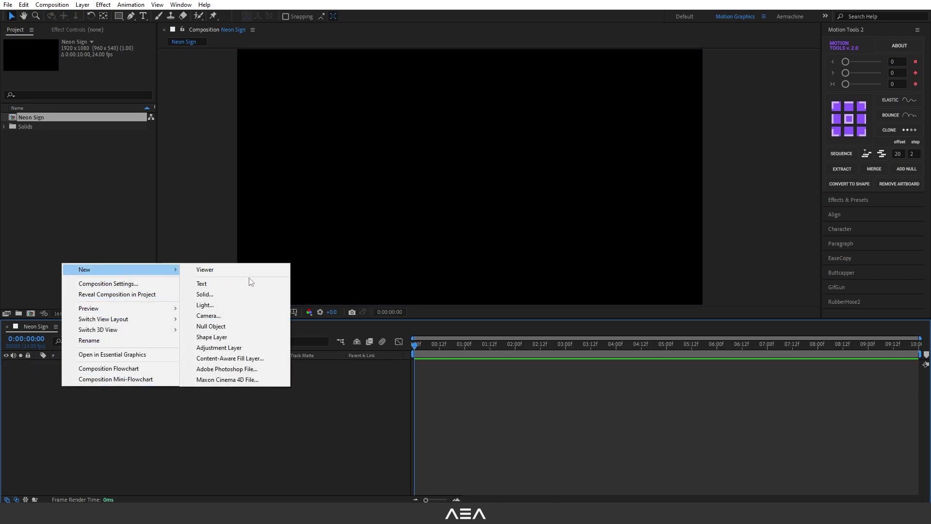
pyautogui.click(224, 295)
pyautogui.write('Neon 1')
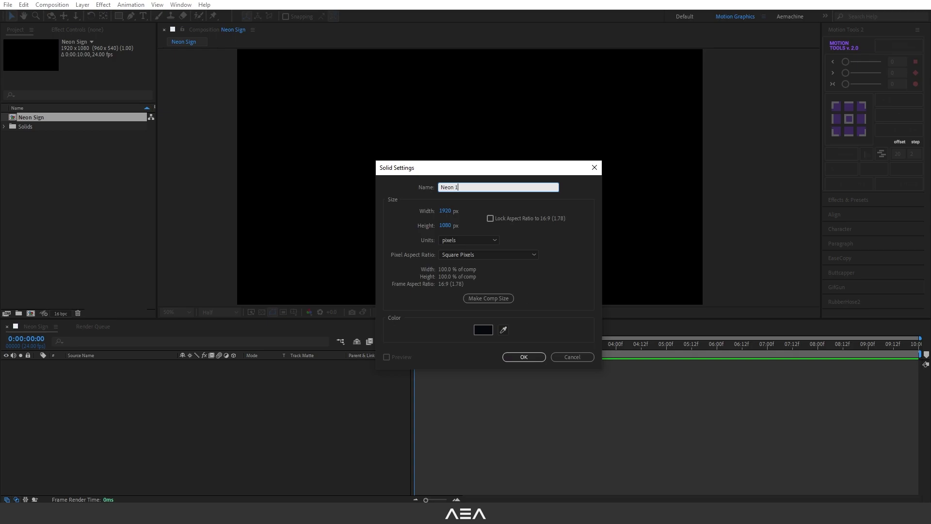
pyautogui.press('Return')
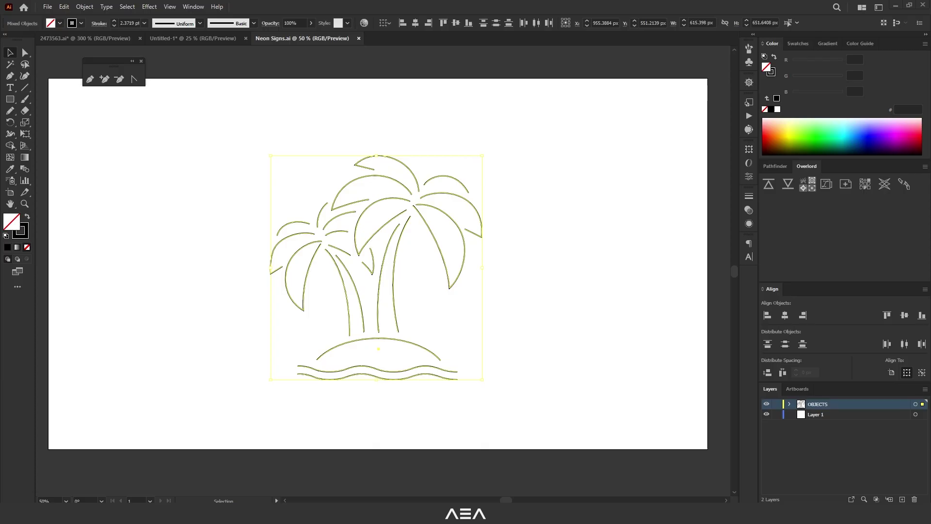
# Select only the palm-fronds path in Illustrator with the Direct Selection tool
pyautogui.press('a')
pyautogui.click(397, 215)
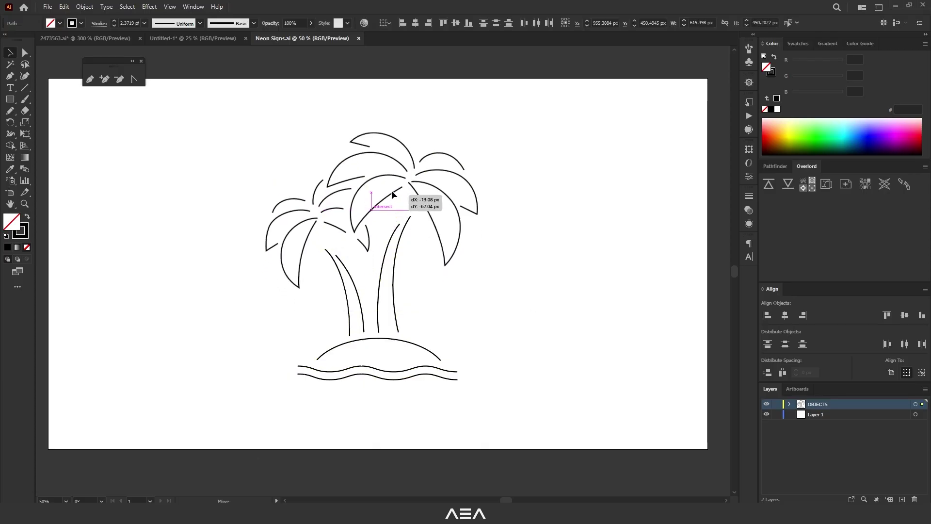
pyautogui.press('v')
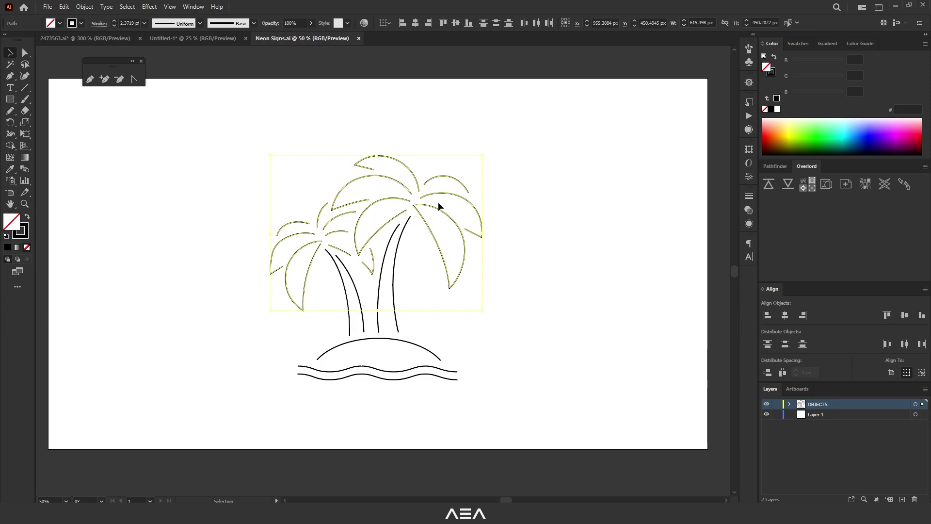
pyautogui.press('a')
pyautogui.press('v')
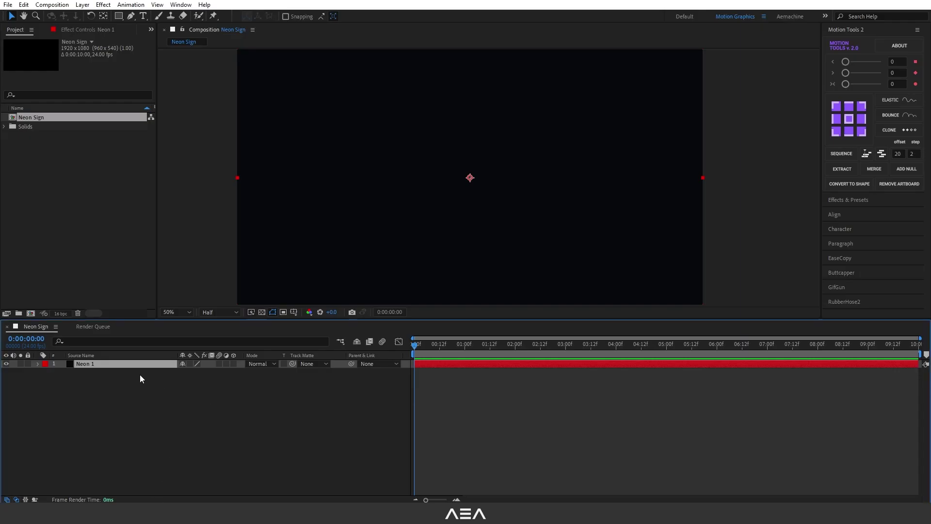
# Paste the palm leaves onto Neon 1 and add a new Neon 2 solid
pyautogui.hotkey('ctrl', 'v')
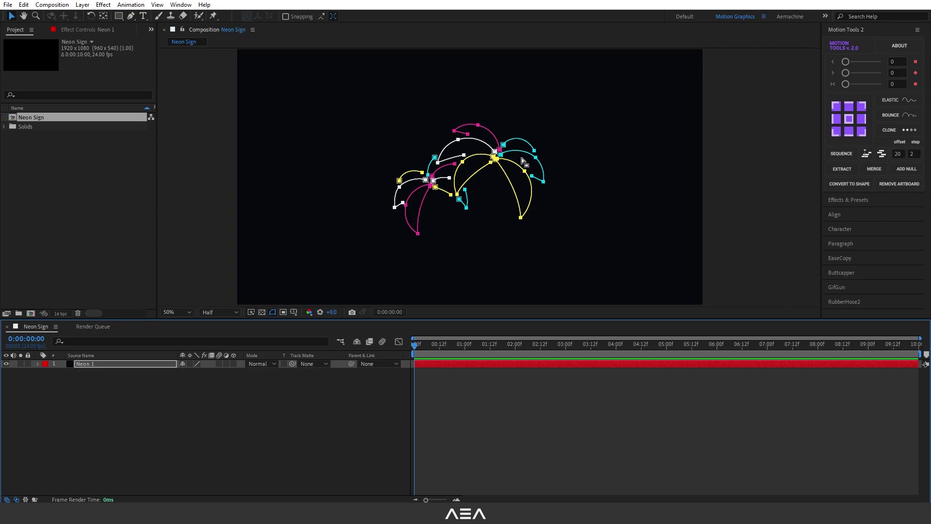
pyautogui.rightClick(93, 394)
pyautogui.click(240, 292)
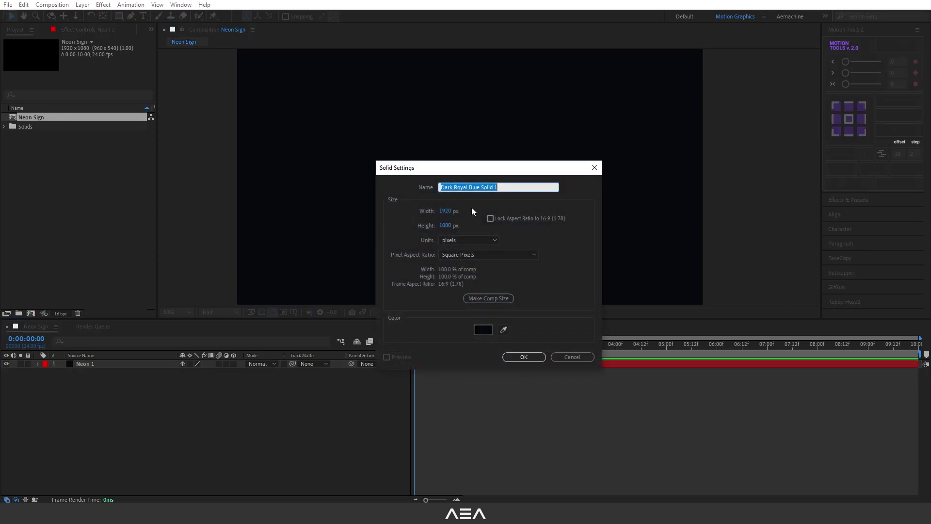
pyautogui.write('Neon 2')
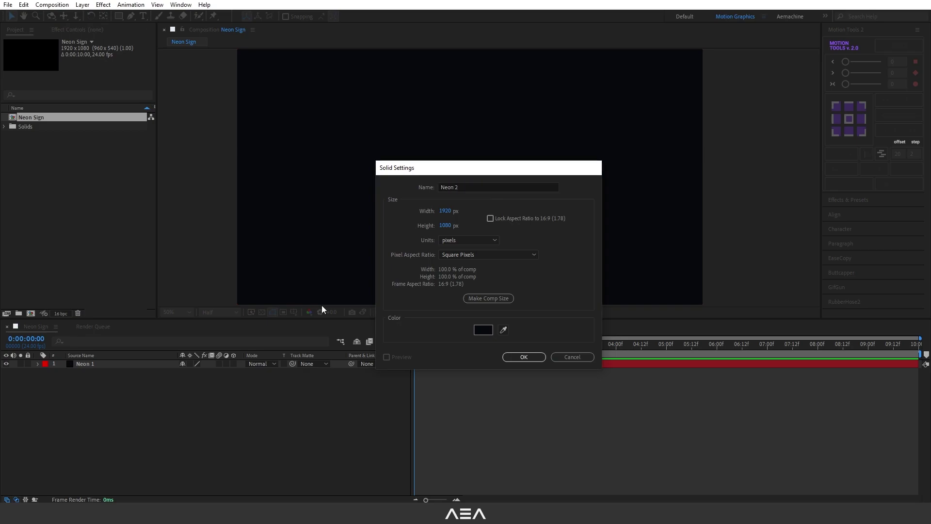
pyautogui.press('Return')
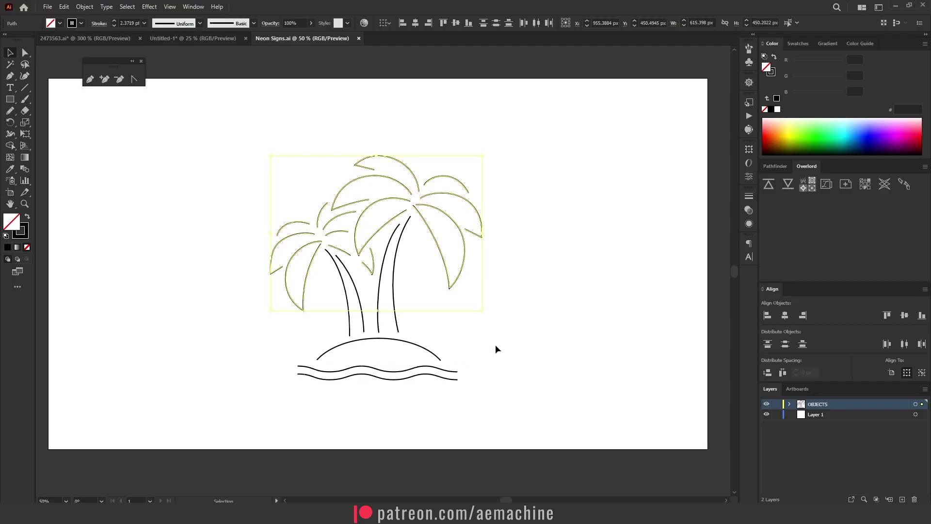
# In Illustrator, select the palm-trunk group and move it up under the leaves
pyautogui.click(333, 318)
pyautogui.click(364, 301)
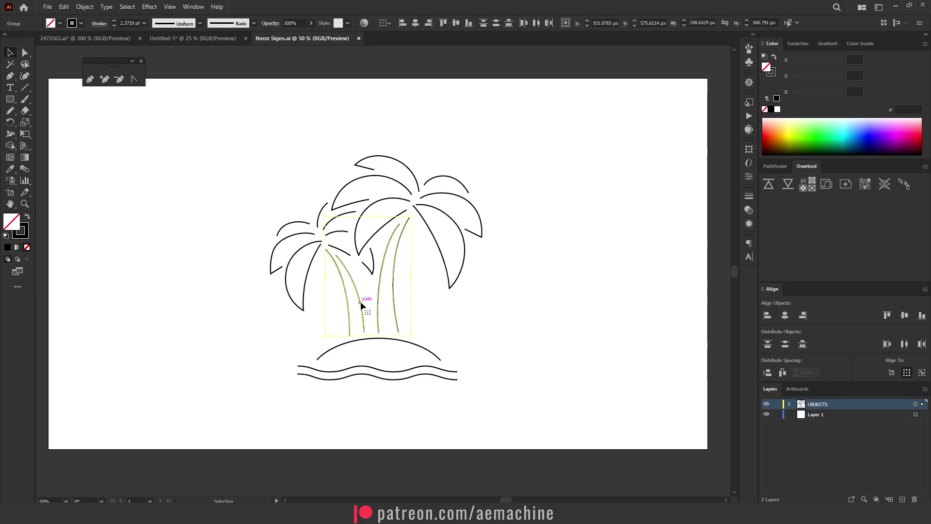
pyautogui.moveTo(364, 301)
pyautogui.mouseDown()
pyautogui.moveTo(389, 261)
pyautogui.moveTo(396, 271)
pyautogui.moveTo(368, 289)
pyautogui.mouseUp()
pyautogui.click(157, 469)
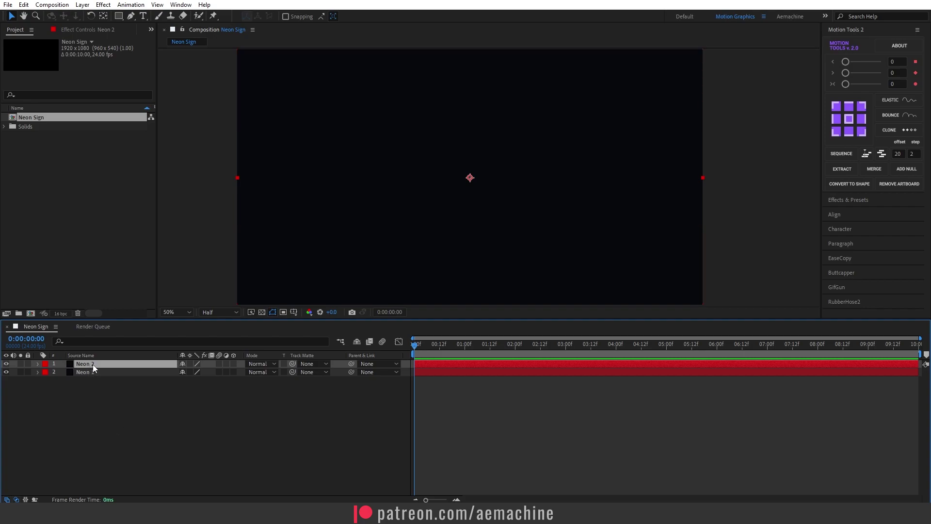
# Paste the trunk paths into Neon 2, then select the island and wave lines in Illustrator
pyautogui.press('Return')
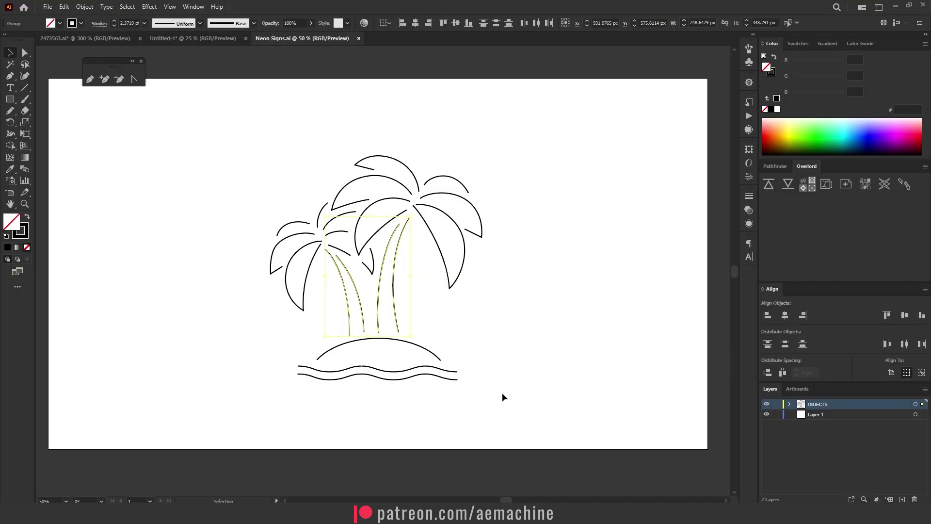
pyautogui.moveTo(538, 408); pyautogui.dragTo(240, 338)
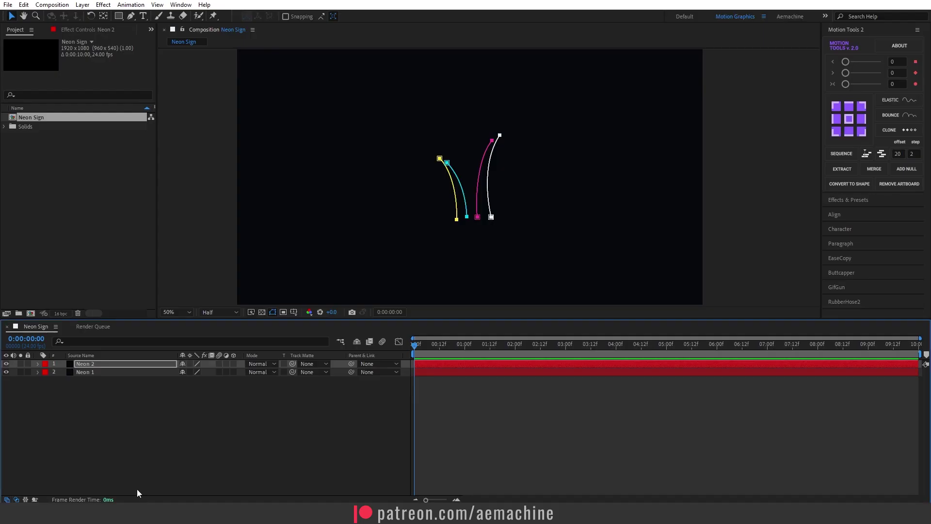
pyautogui.rightClick(79, 429)
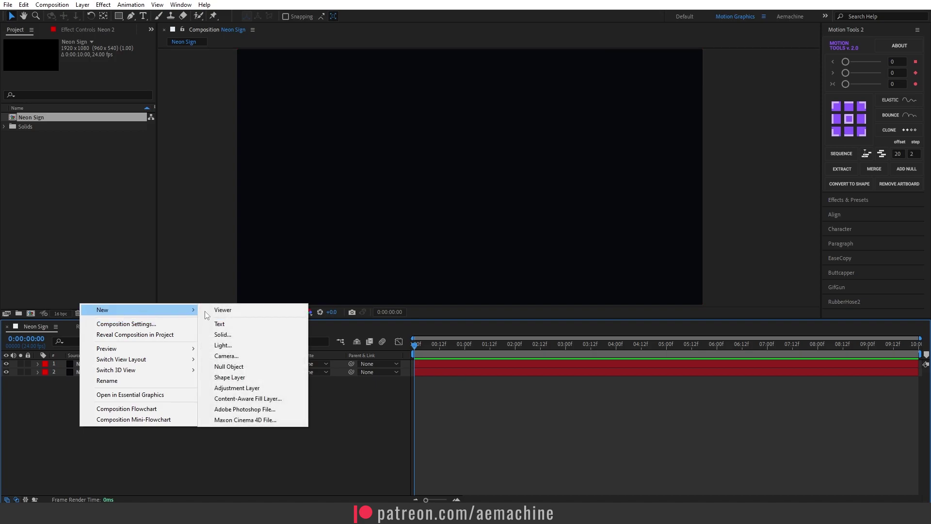
# Create a Neon 3 solid holding the island and wave paths, then hide Neon 2 and Neon 3
pyautogui.click(222, 333)
pyautogui.write('Ne')
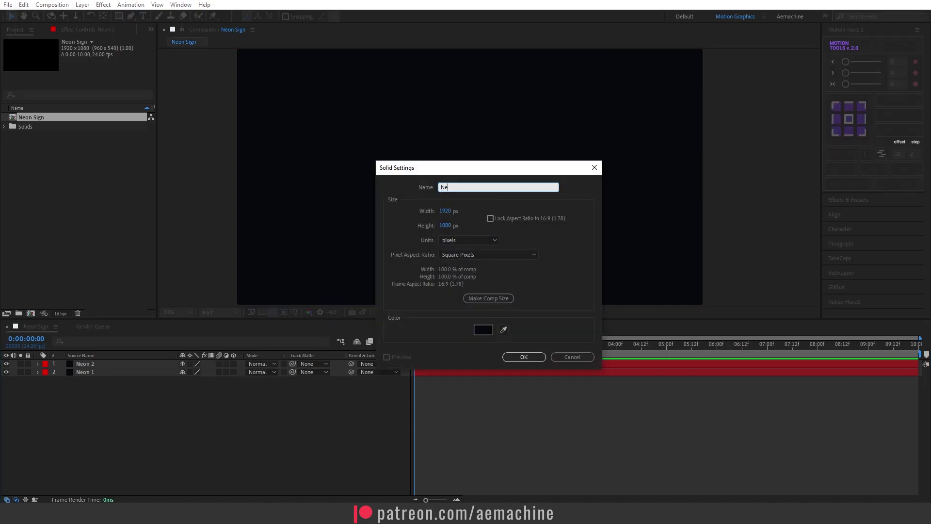
pyautogui.write('on 3')
pyautogui.press('Return')
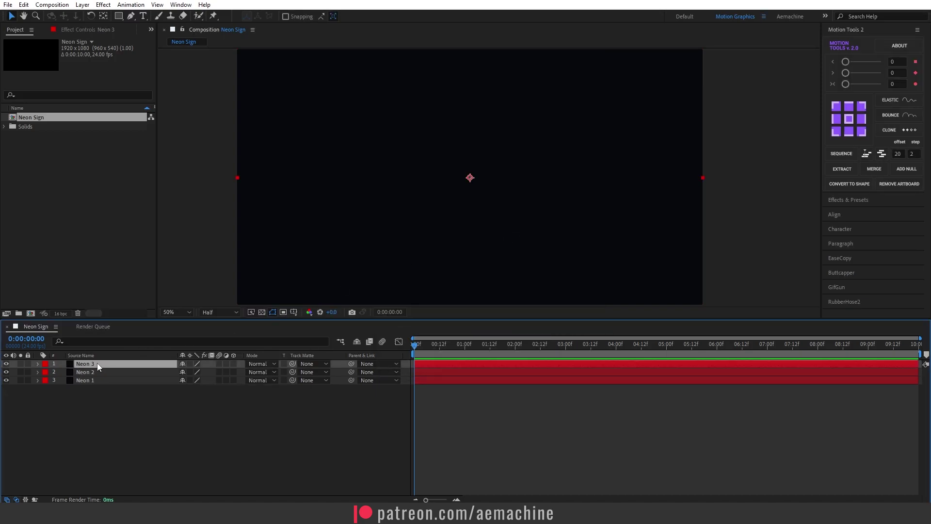
pyautogui.hotkey('ctrl', 'v')
pyautogui.press('Return')
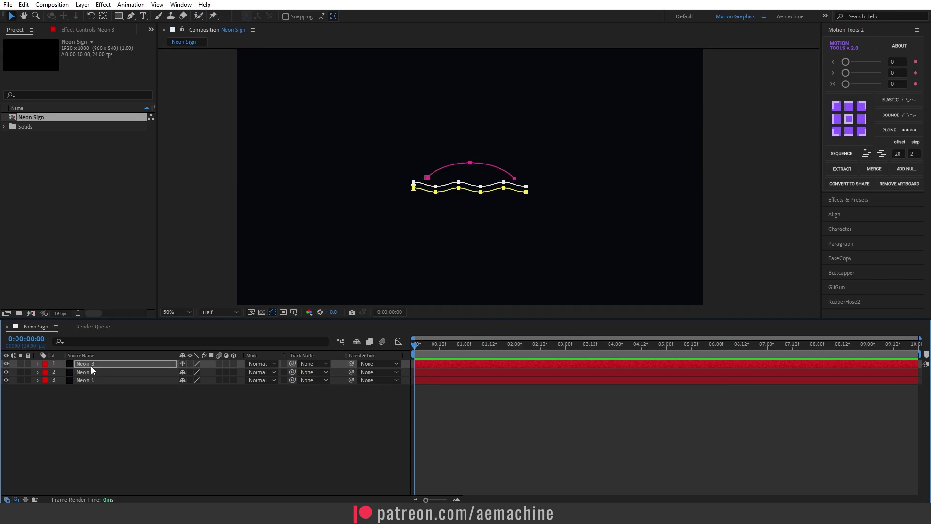
pyautogui.click(95, 380)
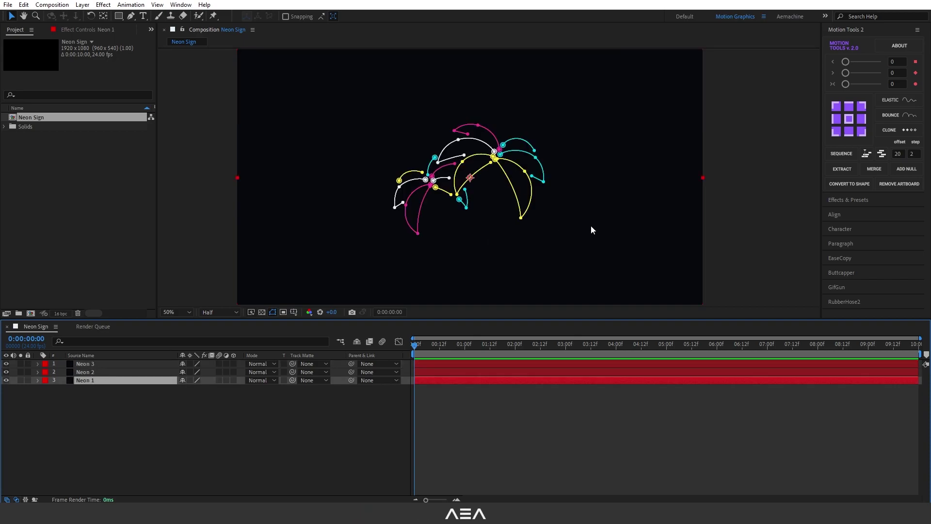
pyautogui.moveTo(6, 371); pyautogui.dragTo(5, 363)
pyautogui.click(847, 199)
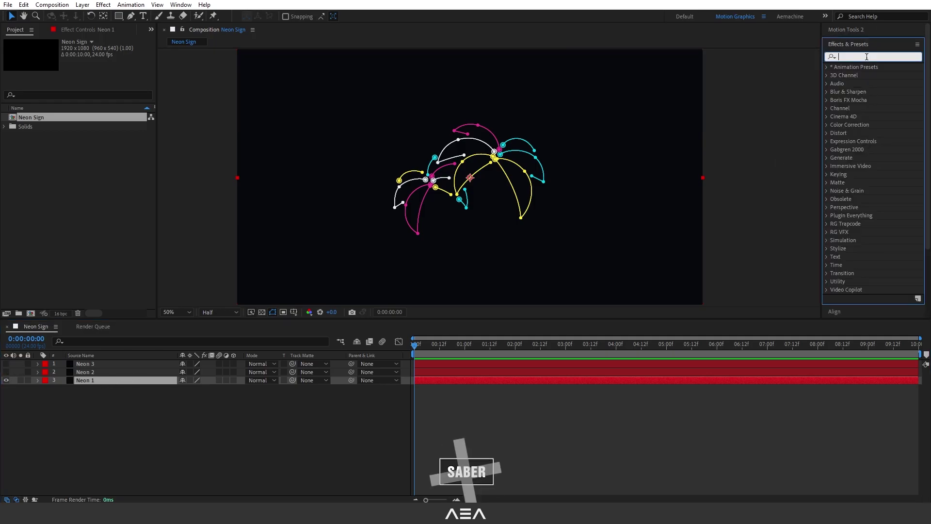
# Apply the Saber effect to Neon 1 using the Neon preset
pyautogui.click(866, 56)
pyautogui.write('saber')
pyautogui.doubleClick(856, 75)
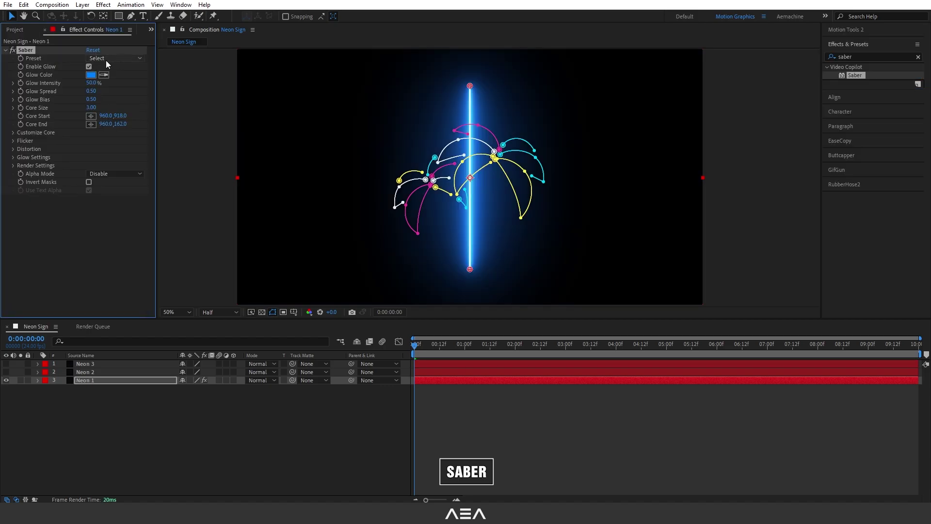
pyautogui.click(120, 58)
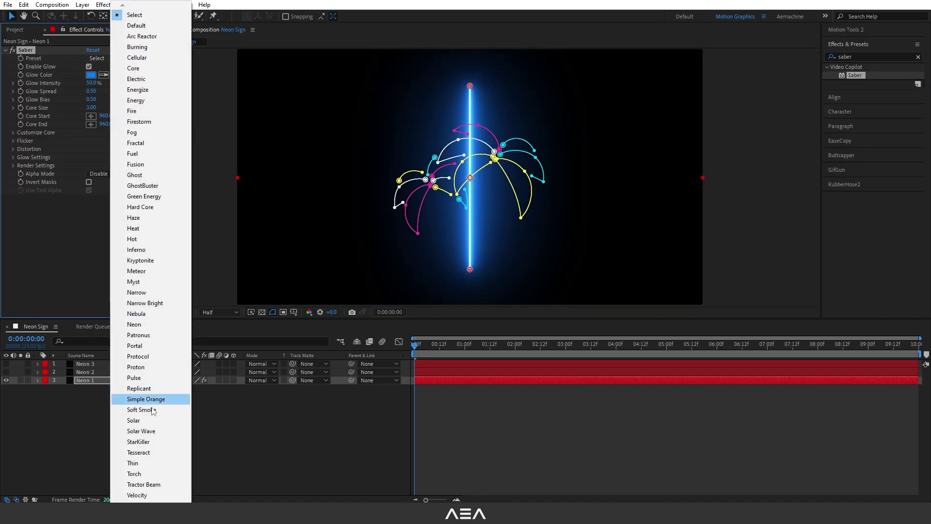
pyautogui.scroll(-2, 149, 255)
pyautogui.scroll(-3, 149, 255)
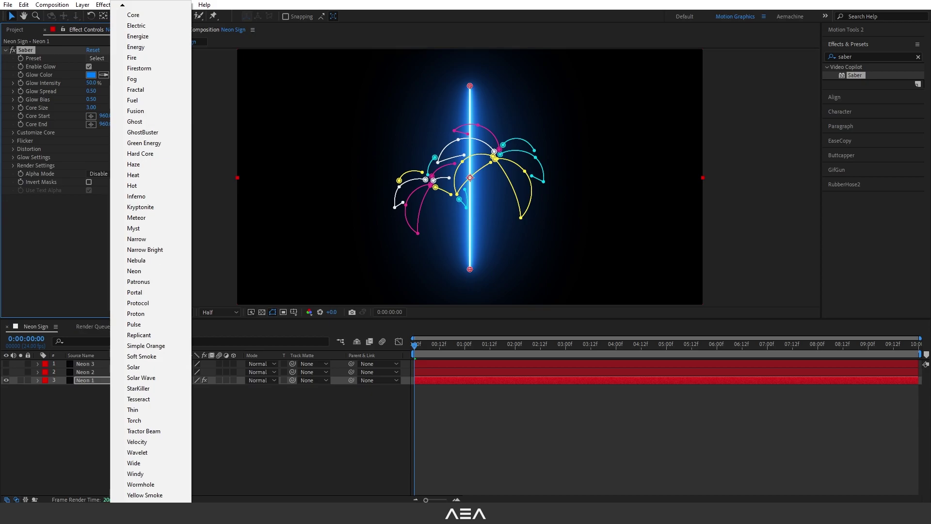
pyautogui.click(149, 272)
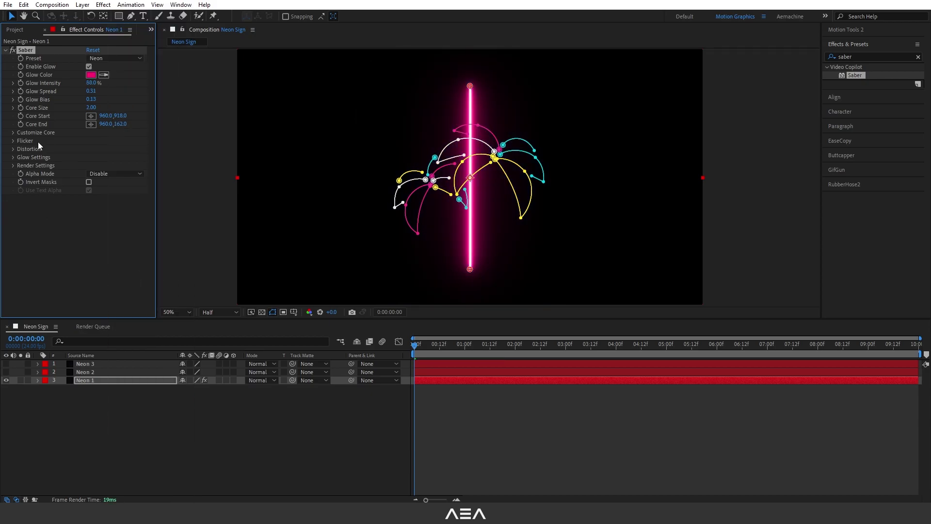
# Set Saber's core type to Layer Masks, lower glow intensity, and make the glow green
pyautogui.click(12, 132)
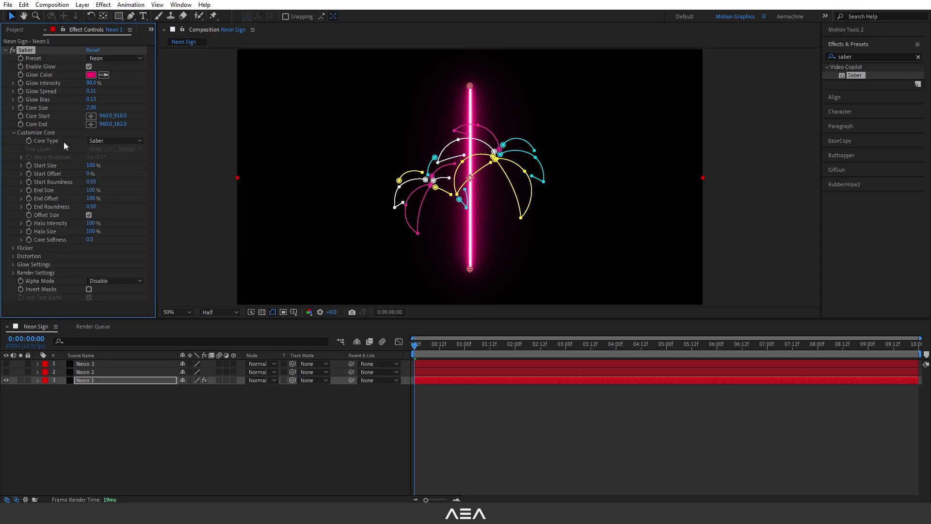
pyautogui.click(113, 141)
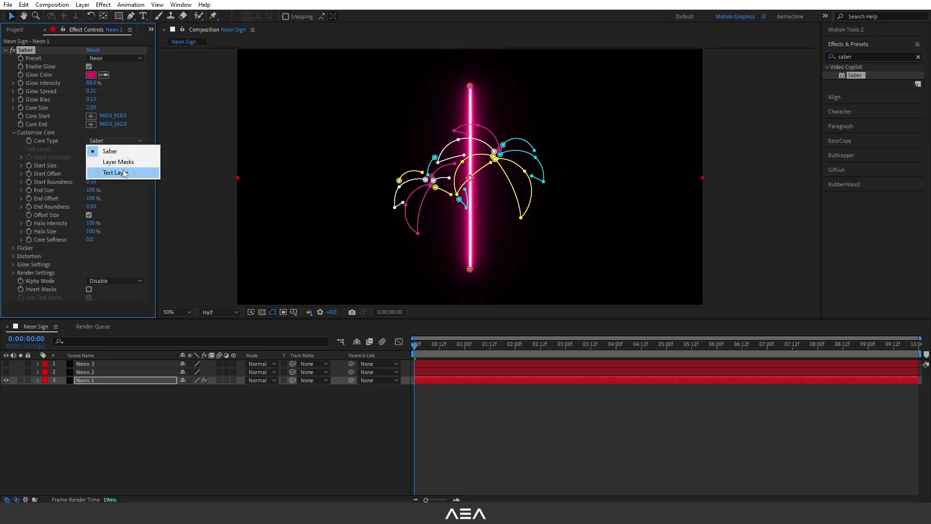
pyautogui.click(123, 163)
pyautogui.moveTo(90, 82); pyautogui.dragTo(65, 89)
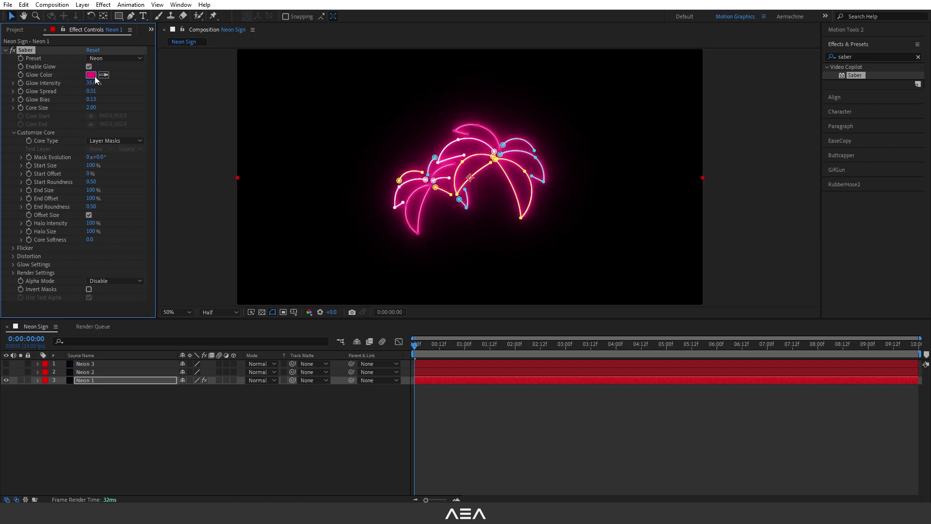
pyautogui.click(91, 74)
pyautogui.click(380, 347)
pyautogui.moveTo(383, 351); pyautogui.dragTo(383, 350)
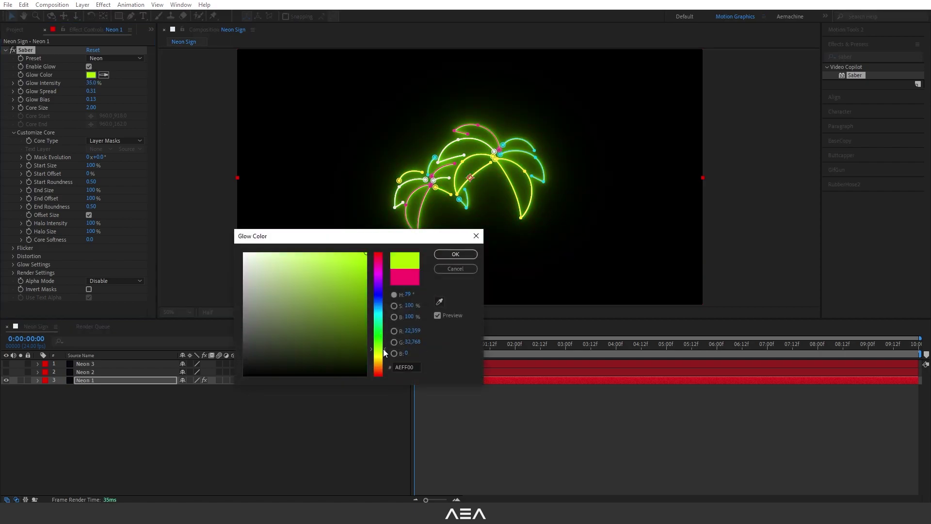
pyautogui.click(455, 254)
pyautogui.click(260, 454)
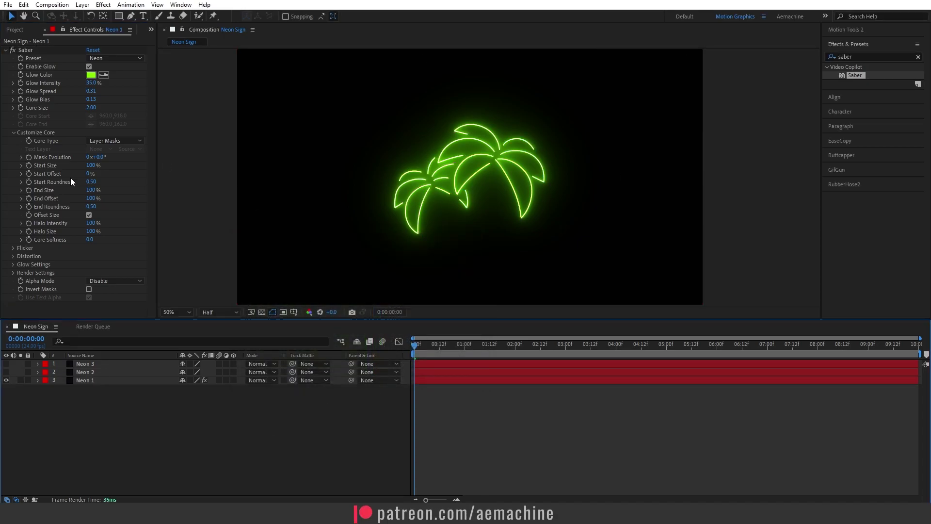
# Set Saber's render compositing to a transparent background
pyautogui.click(13, 273)
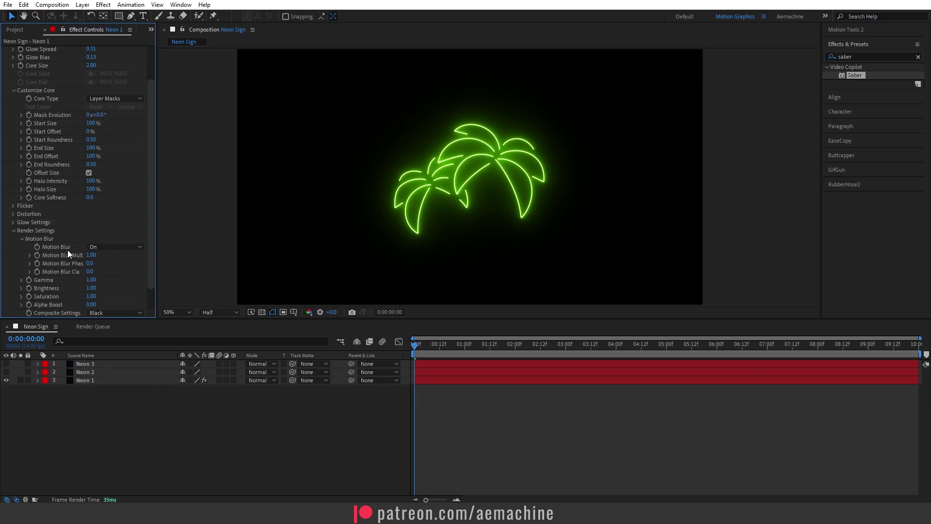
pyautogui.scroll(-3, 68, 249)
pyautogui.click(115, 289)
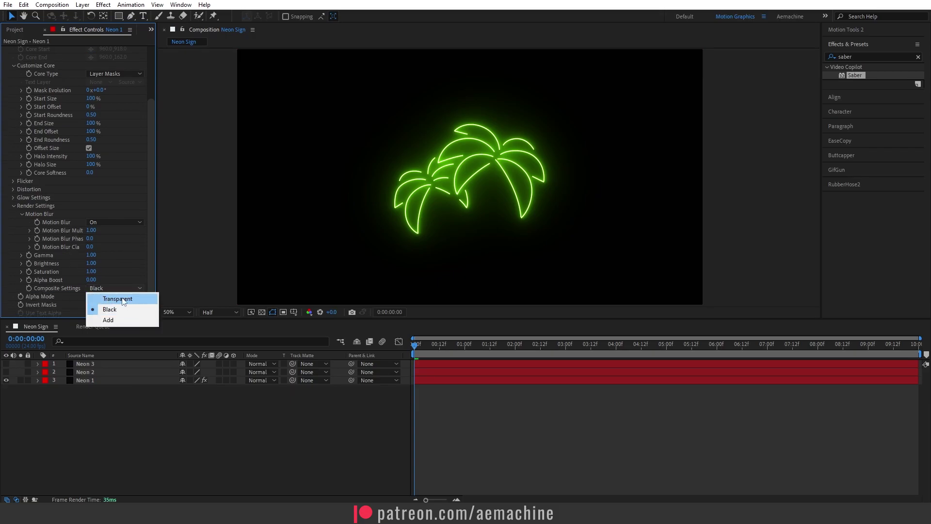
pyautogui.click(117, 298)
pyautogui.click(264, 314)
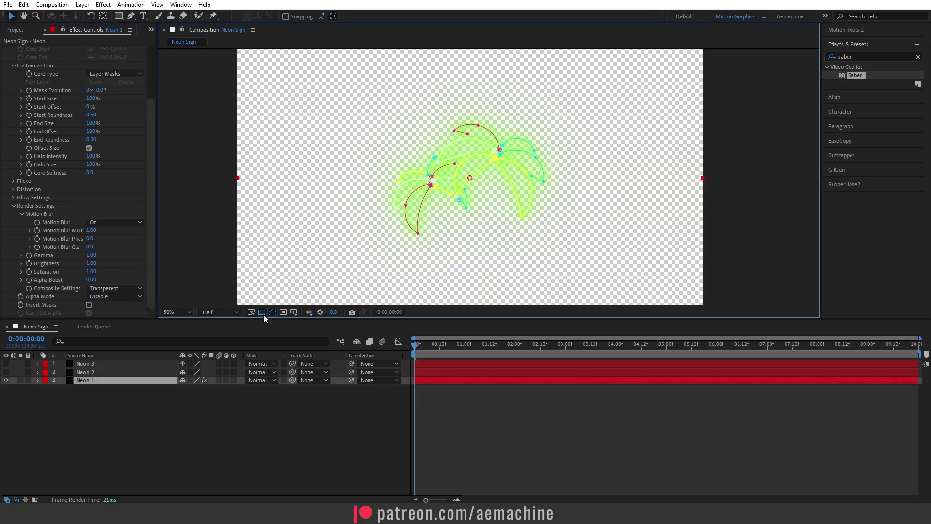
pyautogui.click(263, 315)
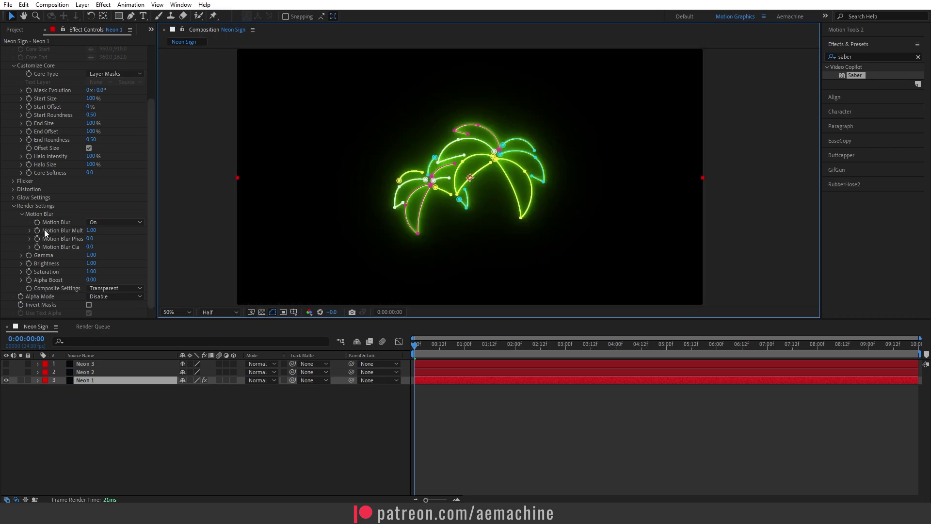
pyautogui.click(21, 215)
pyautogui.scroll(2, 21, 214)
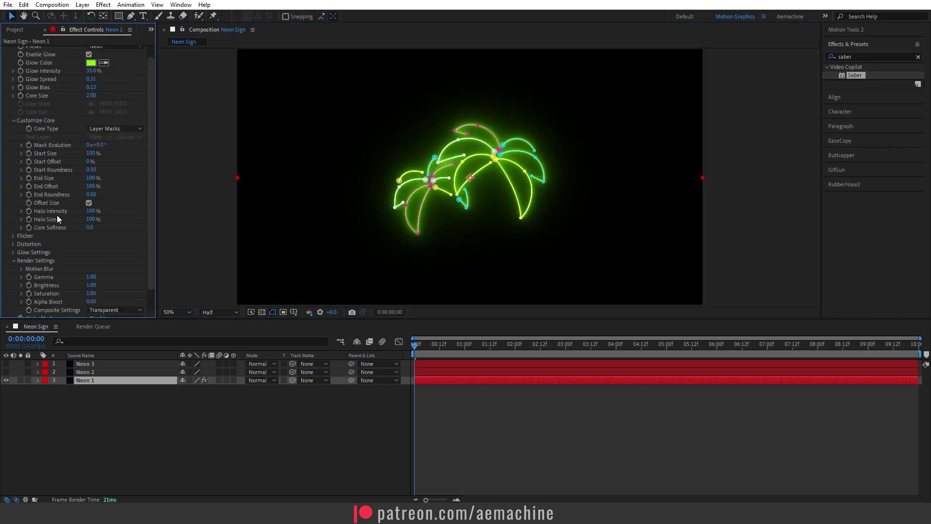
# Set Flicker Speed to 10.50 and Flicker Intensity to 239%, previewing the result
pyautogui.click(13, 237)
pyautogui.press('space')
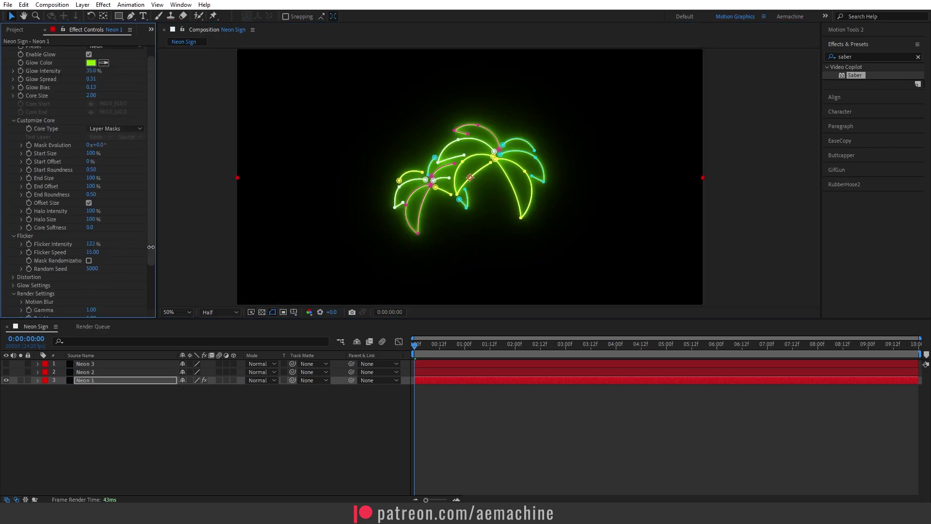
pyautogui.moveTo(92, 252); pyautogui.dragTo(75, 257)
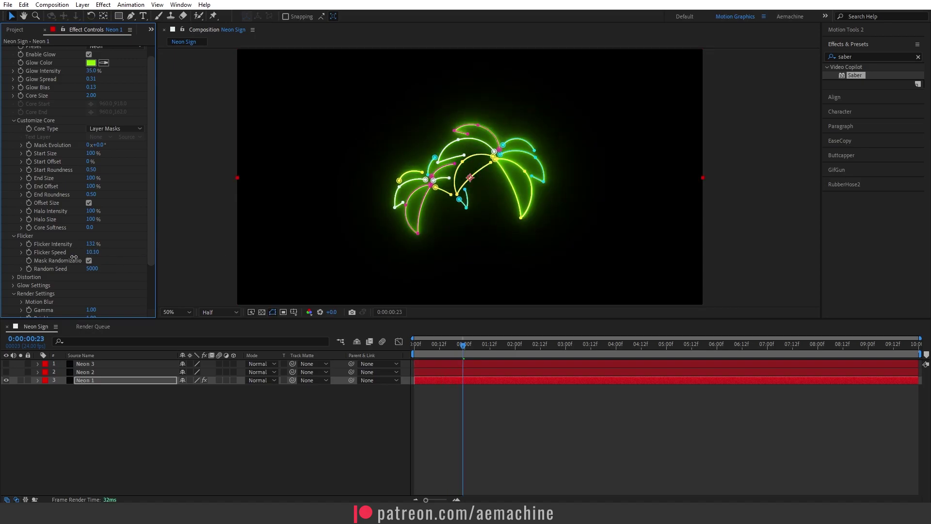
pyautogui.press('space')
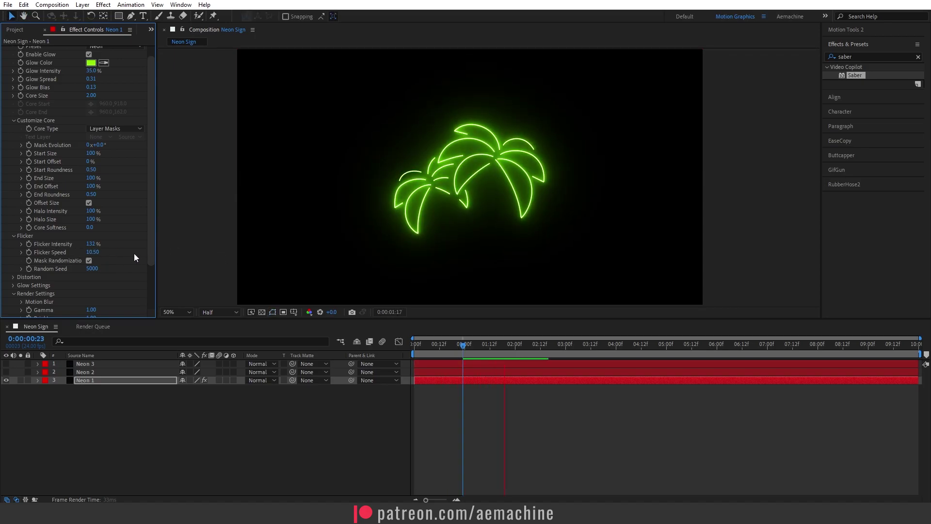
pyautogui.moveTo(88, 249); pyautogui.dragTo(156, 247)
pyautogui.press('space')
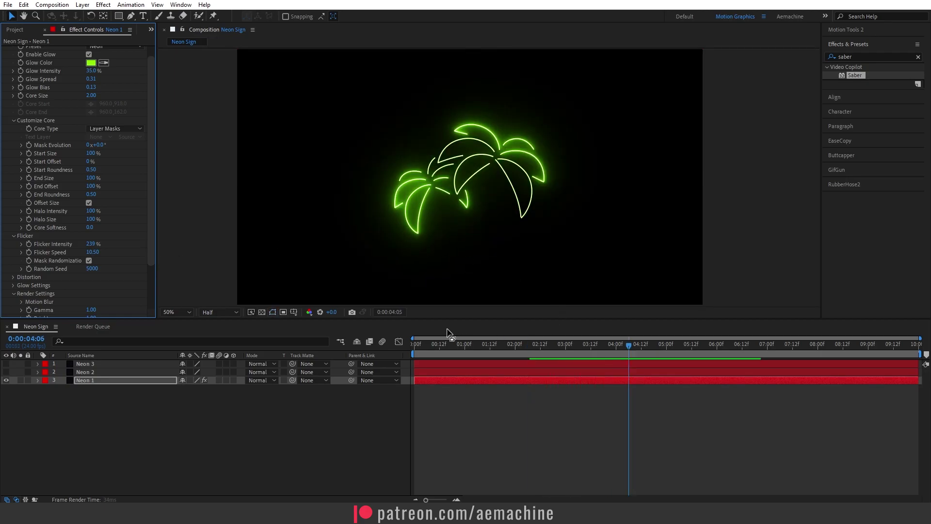
pyautogui.scroll(1, 34, 176)
pyautogui.click(6, 50)
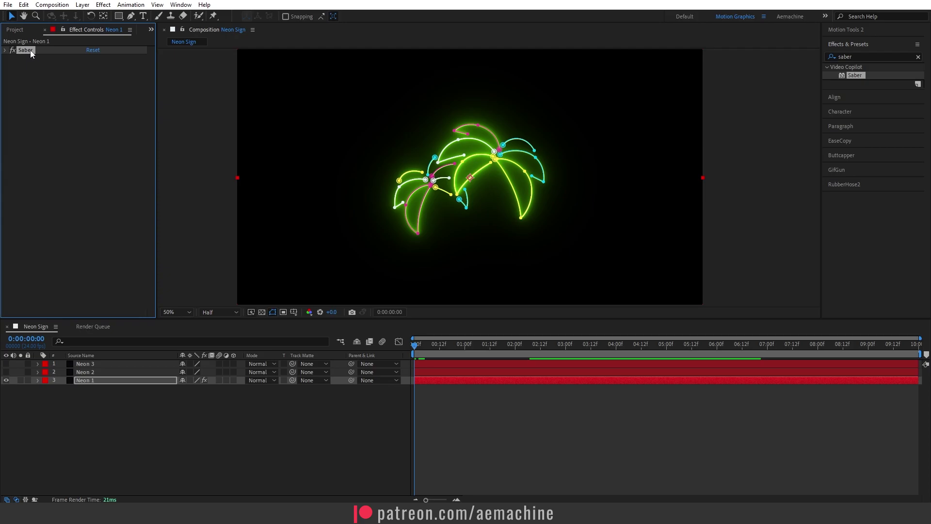
# Show Neon 2, paste the Saber effect onto it, and make its glow yellow
pyautogui.click(6, 372)
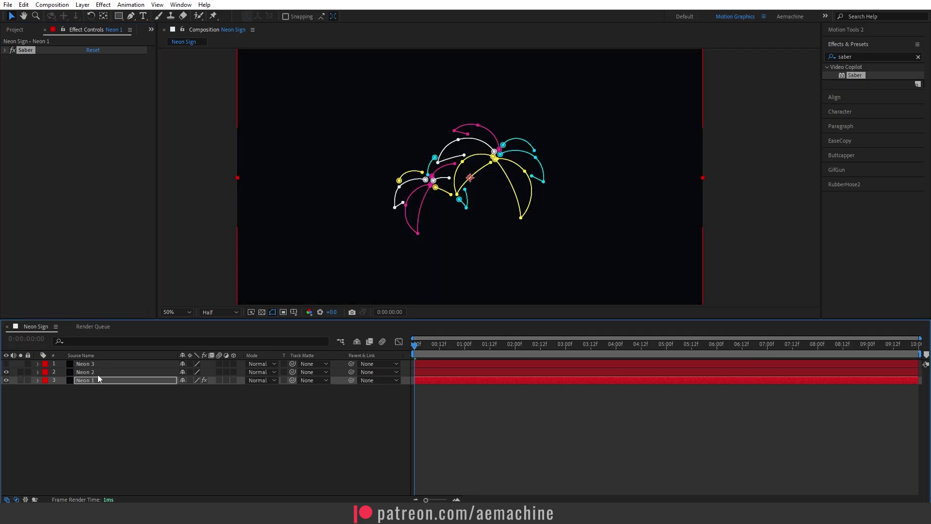
pyautogui.click(98, 374)
pyautogui.hotkey('ctrl', 'v')
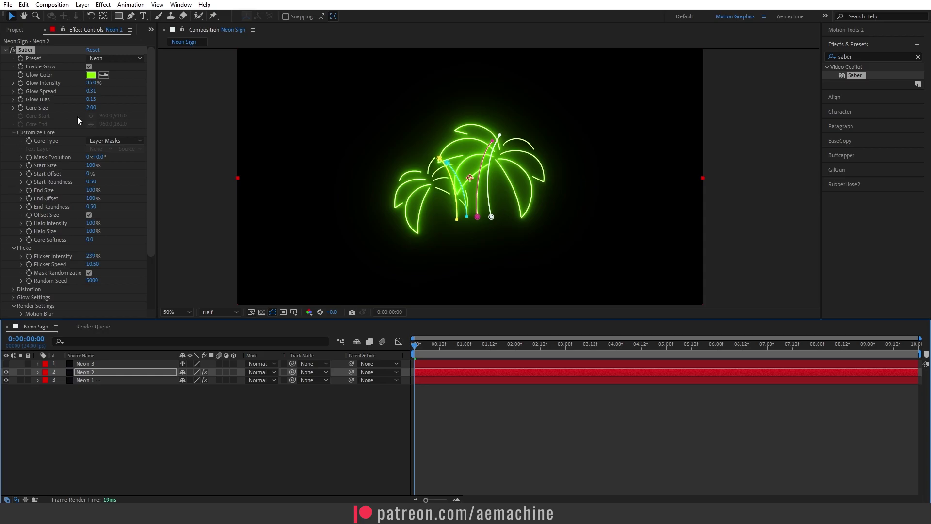
pyautogui.click(92, 75)
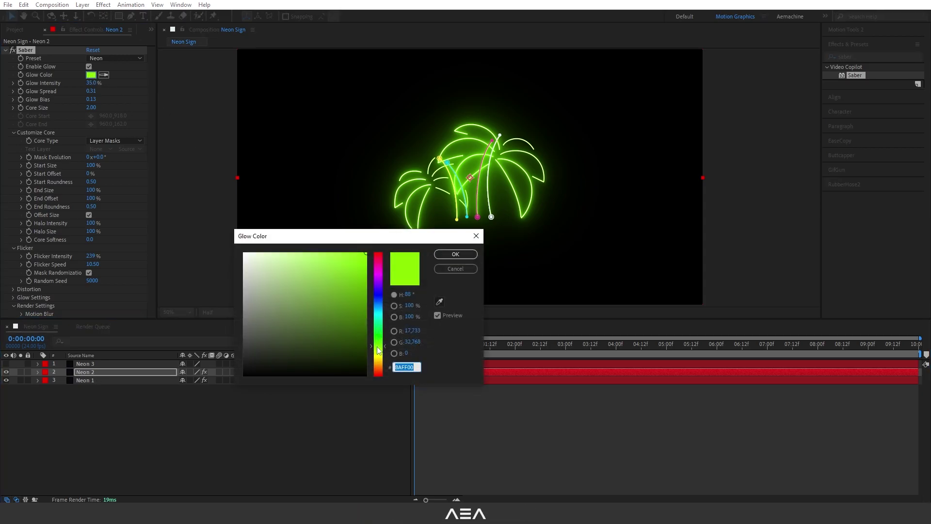
pyautogui.moveTo(377, 352); pyautogui.dragTo(377, 362)
pyautogui.click(454, 254)
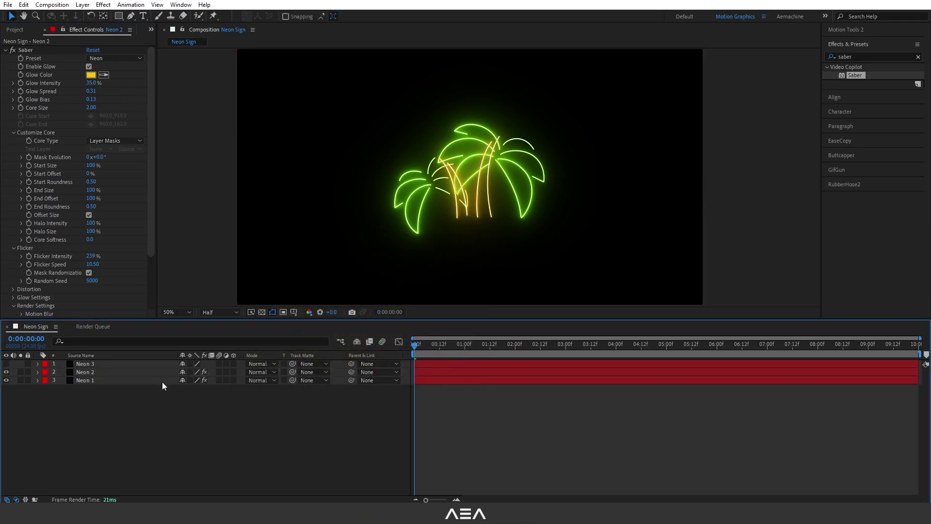
# Make Neon 3's glow blue and move the palm trunks lower in the composition
pyautogui.click(89, 365)
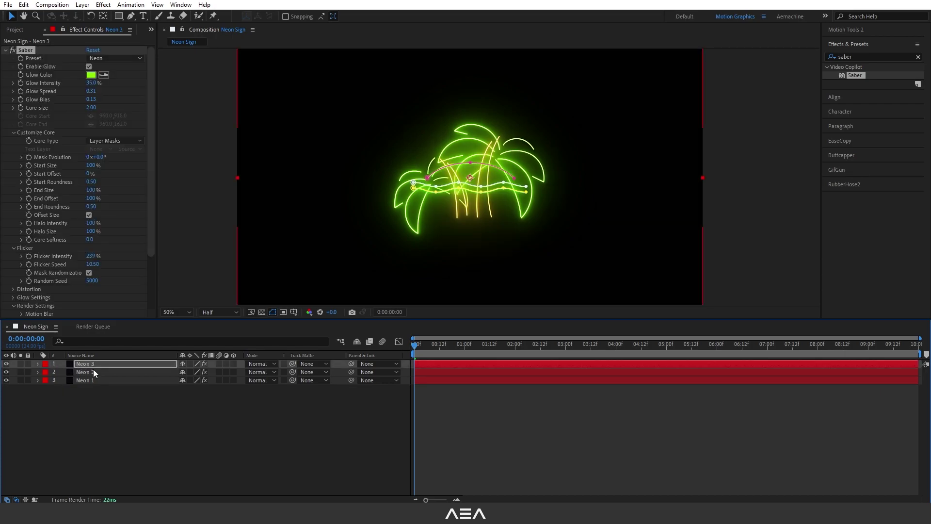
pyautogui.click(91, 75)
pyautogui.moveTo(376, 324); pyautogui.dragTo(379, 299)
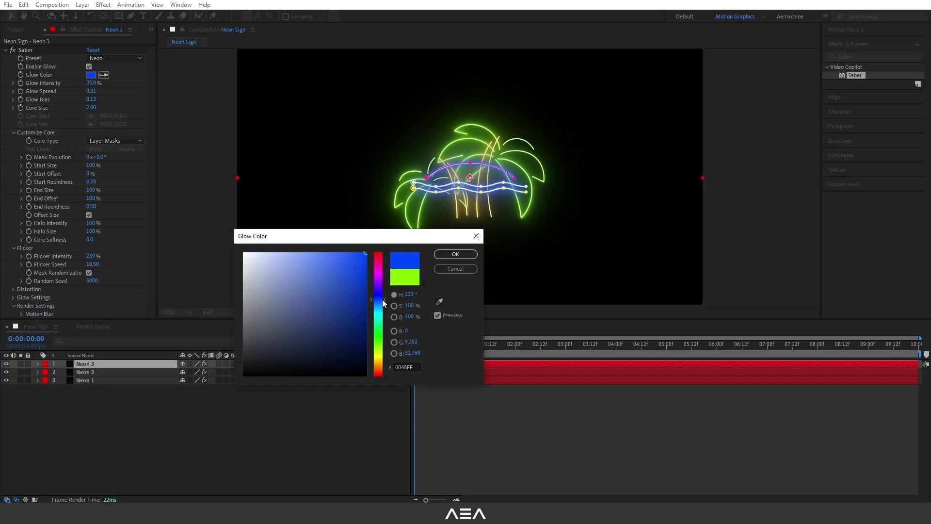
pyautogui.click(452, 258)
pyautogui.hotkey('ctrl', 'Down')
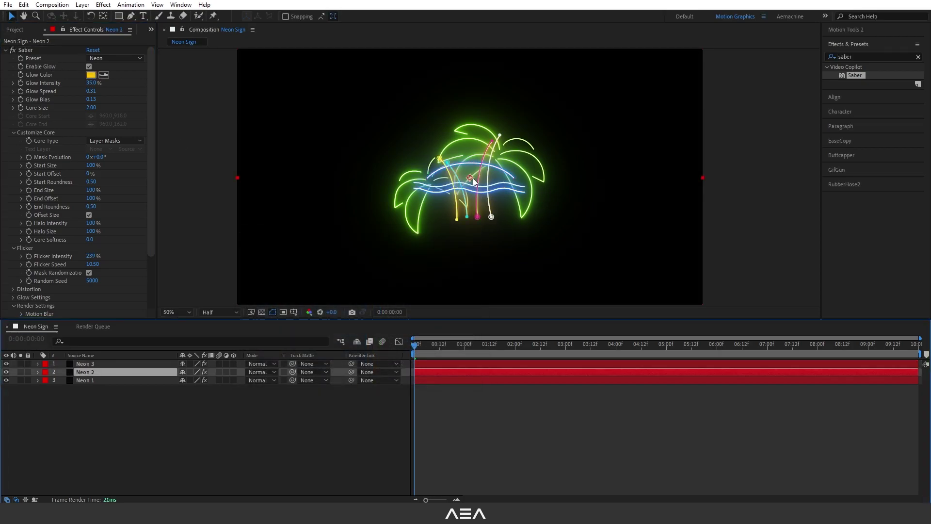
pyautogui.moveTo(470, 180); pyautogui.dragTo(469, 210)
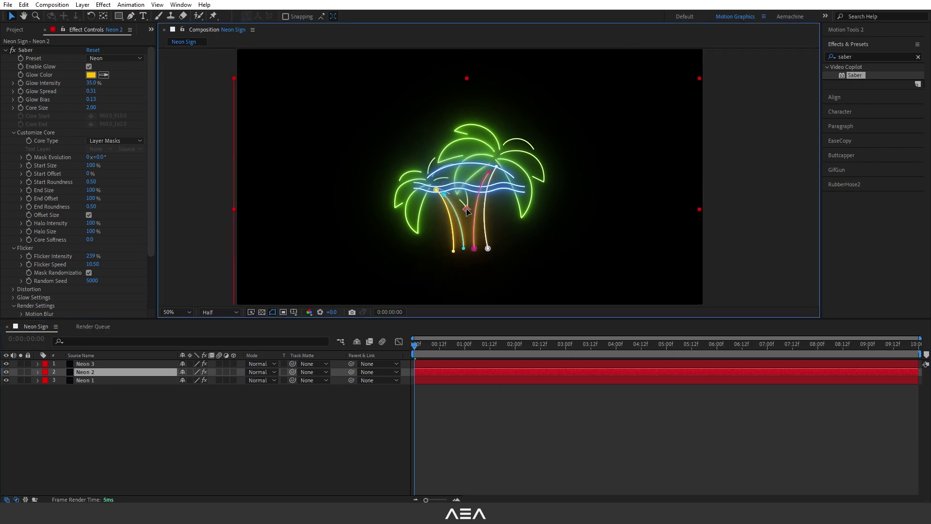
# Move the blue waves under the palms, shift the whole sign up toward centre, and preview
pyautogui.hotkey('ctrl', 'Up')
pyautogui.moveTo(453, 209); pyautogui.dragTo(443, 283)
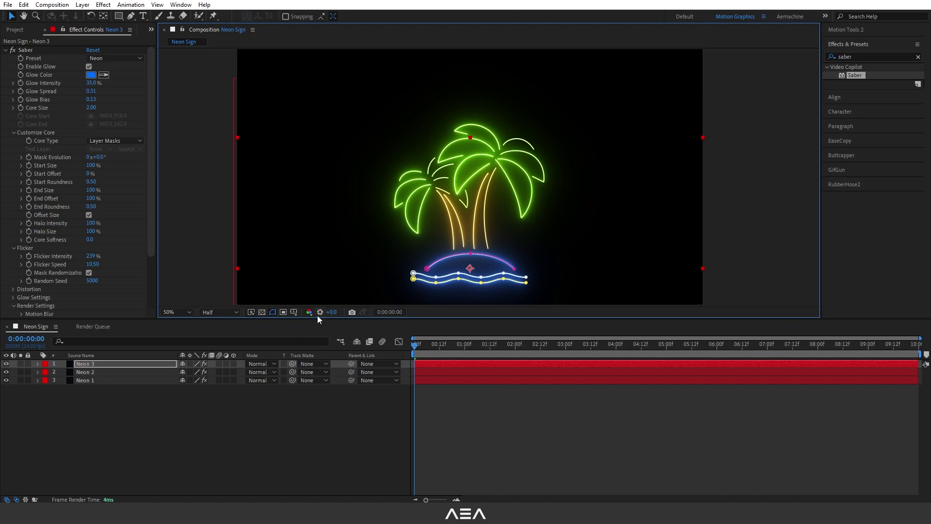
pyautogui.click(261, 310)
pyautogui.moveTo(94, 428); pyautogui.dragTo(91, 342)
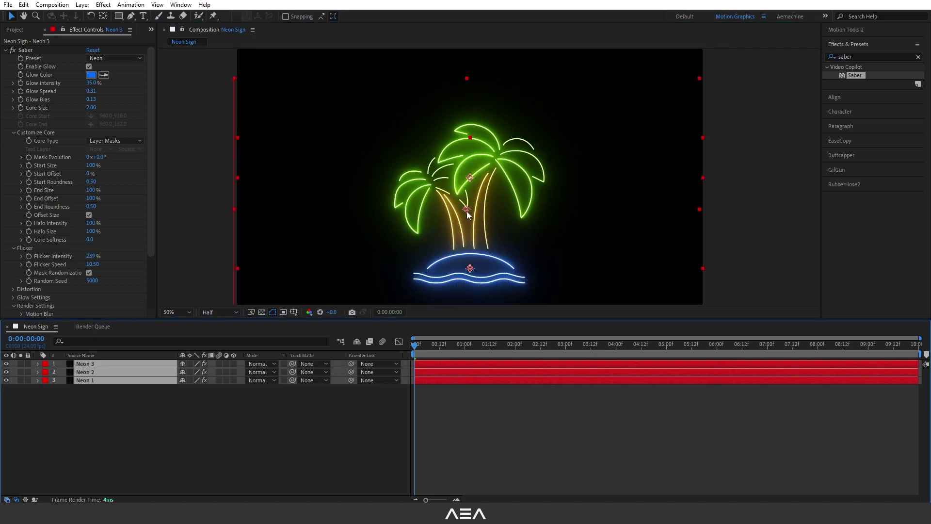
pyautogui.moveTo(466, 213); pyautogui.dragTo(473, 148)
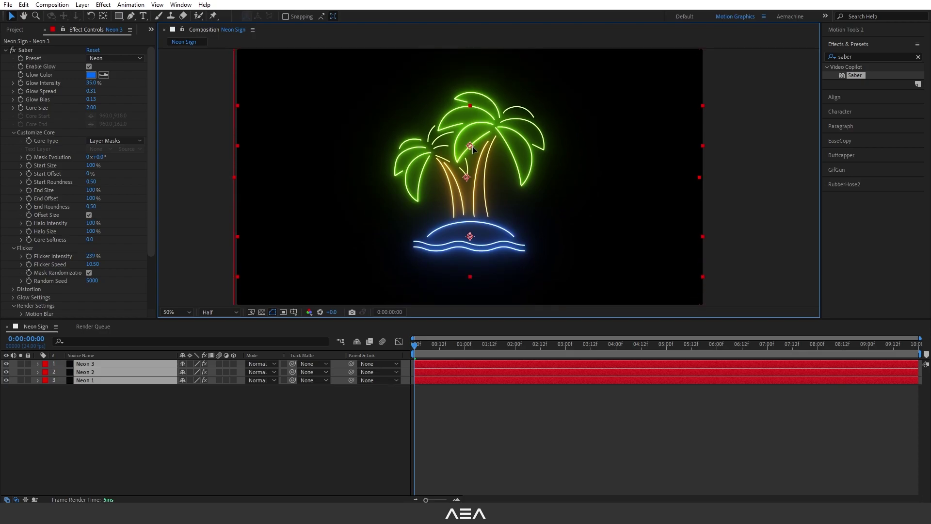
pyautogui.click(286, 422)
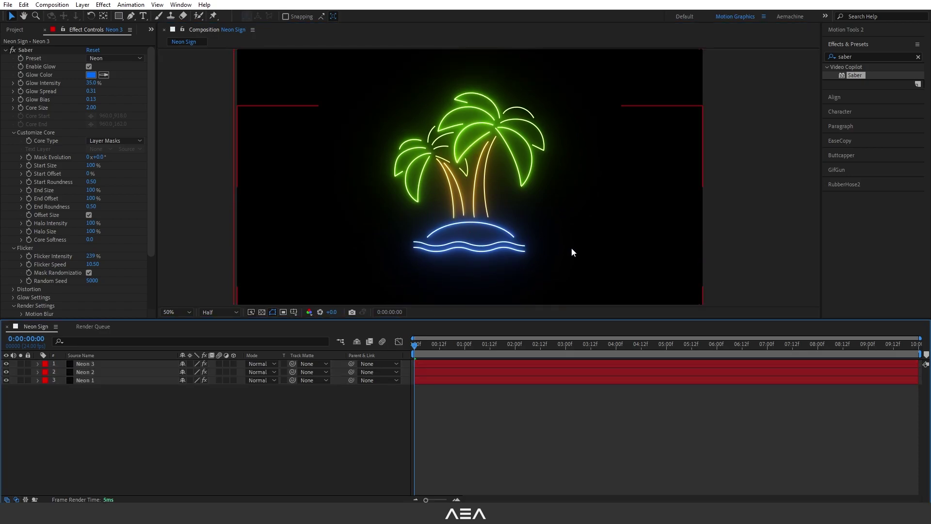
pyautogui.press('space')
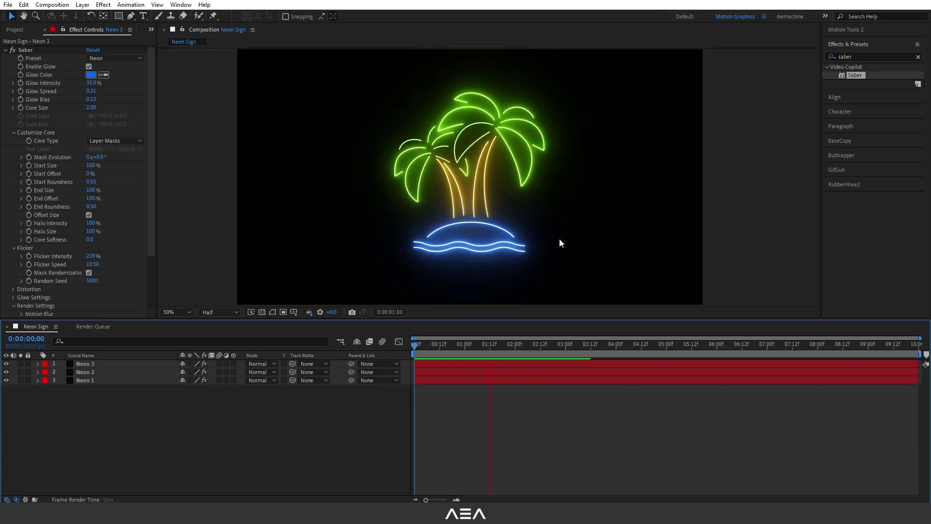
# Set Neon 3's flicker intensity to 132% and flicker speed to 7.70, then preview
pyautogui.click(75, 166)
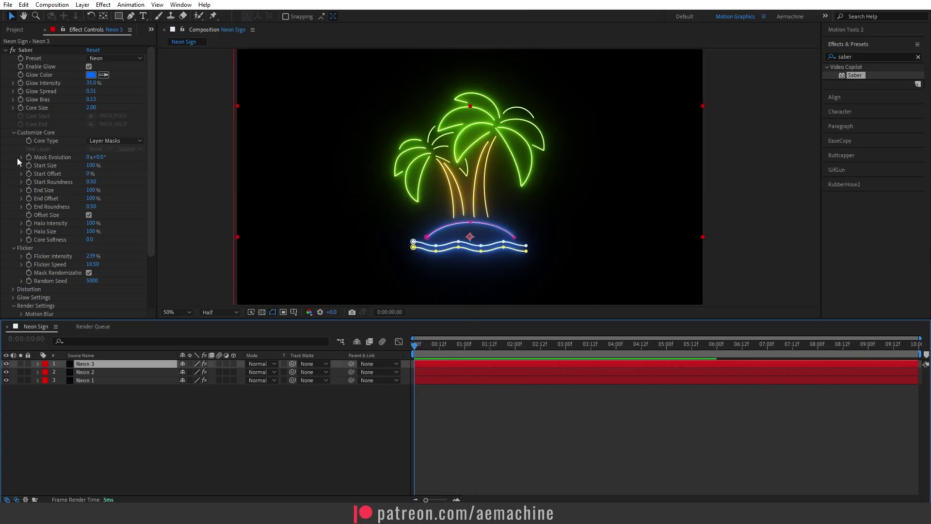
pyautogui.write('132')
pyautogui.press('Return')
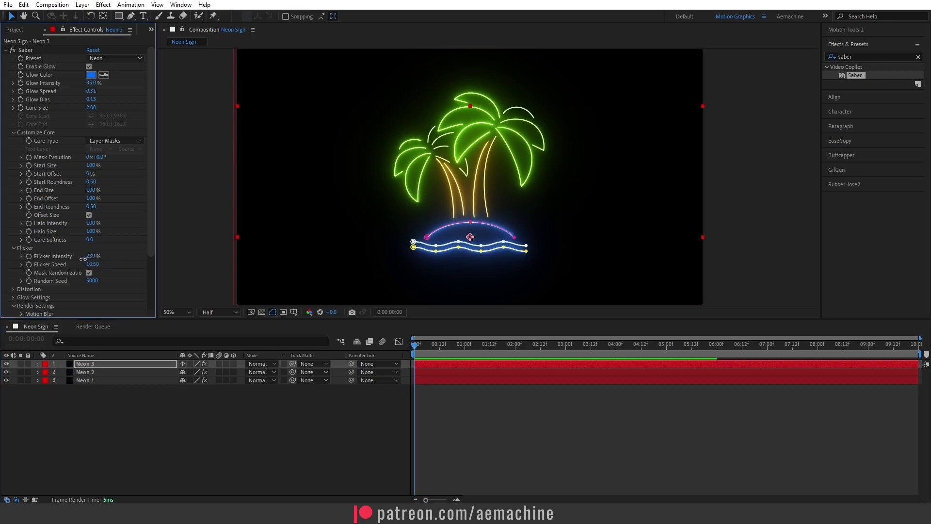
pyautogui.moveTo(92, 264); pyautogui.dragTo(65, 260)
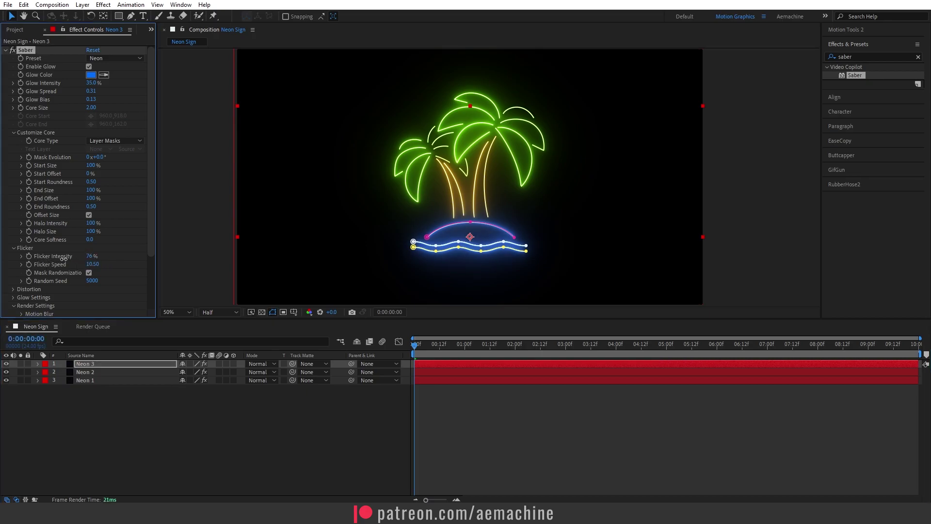
pyautogui.click(496, 268)
pyautogui.press('space')
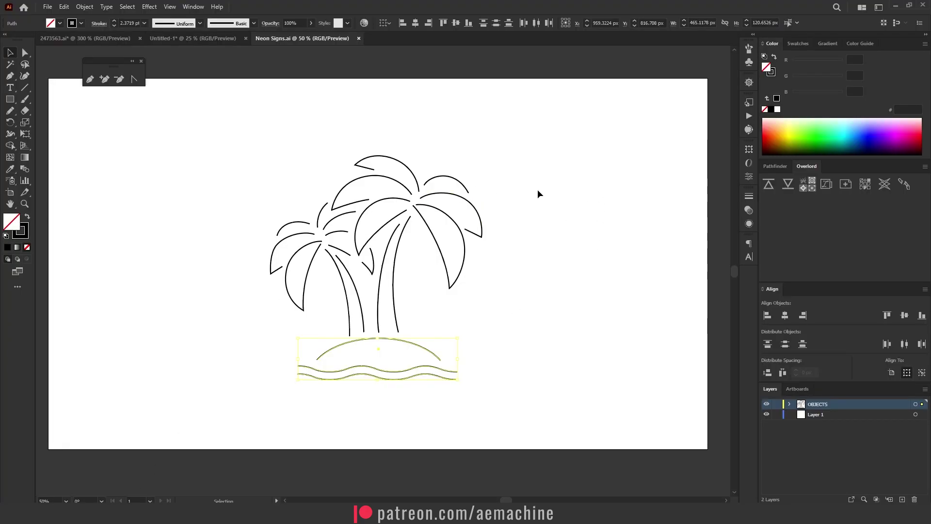
pyautogui.click(559, 255)
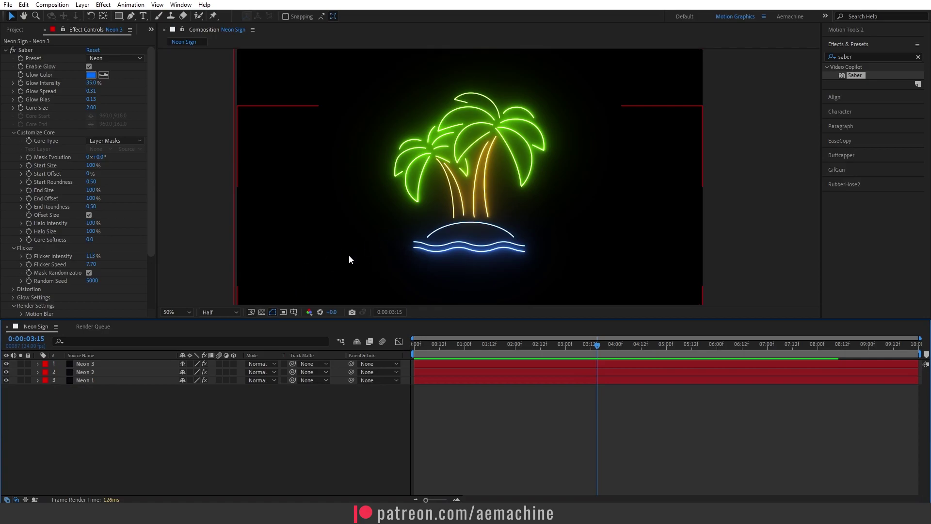
pyautogui.click(458, 267)
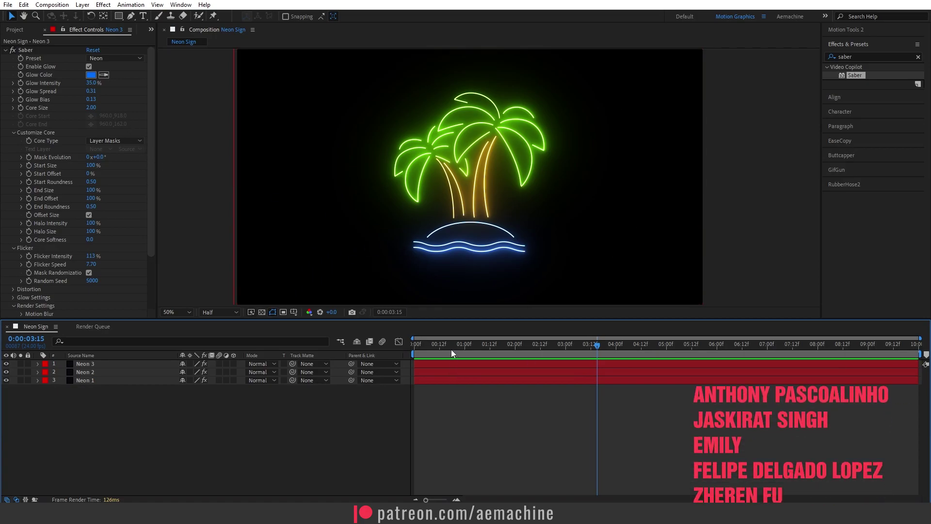
pyautogui.moveTo(452, 352); pyautogui.dragTo(382, 354)
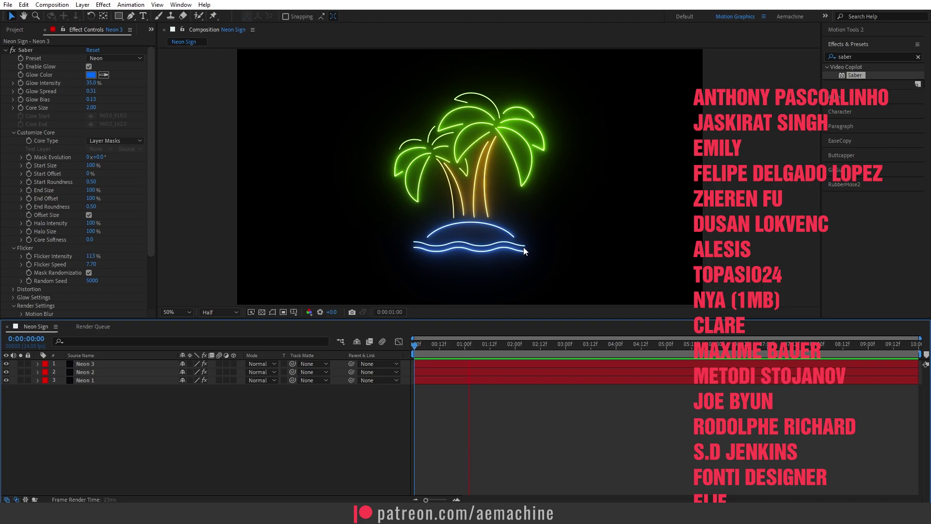